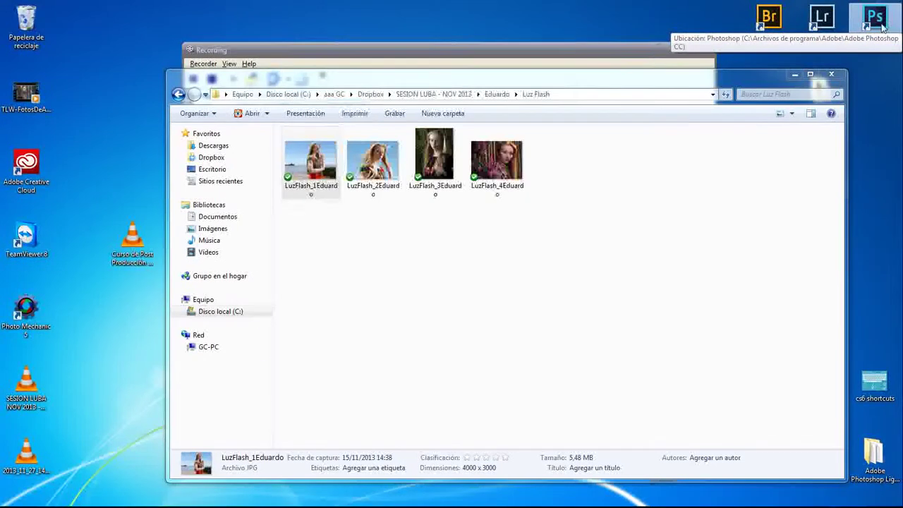
# Step: Switch to Photoshop CC and dismiss the graphics card compatibility notice so that it is not shown again
pyautogui.doubleClick(882, 26)
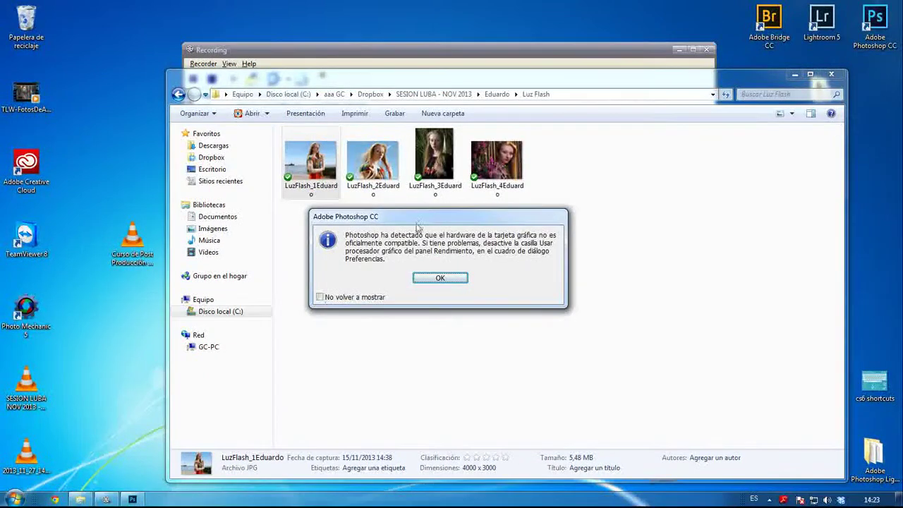
pyautogui.click(335, 297)
pyautogui.click(422, 280)
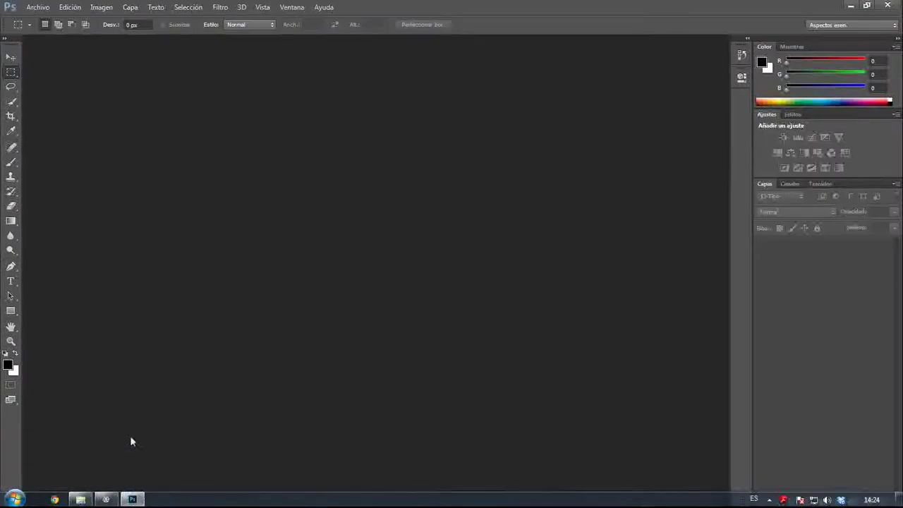
# Step: Open the fourth photo from the Luz Flash folder in Photoshop and dismiss the 3D memory notice
pyautogui.click(81, 500)
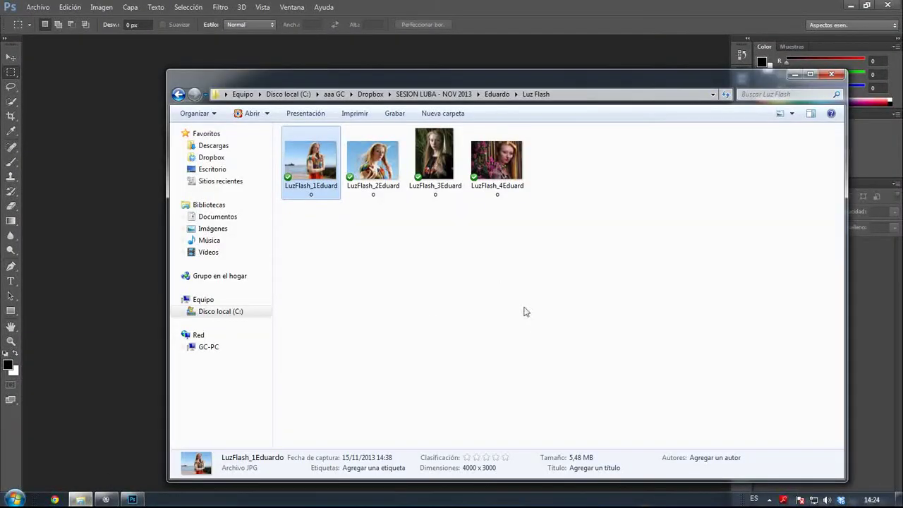
pyautogui.moveTo(501, 166); pyautogui.dragTo(125, 319)
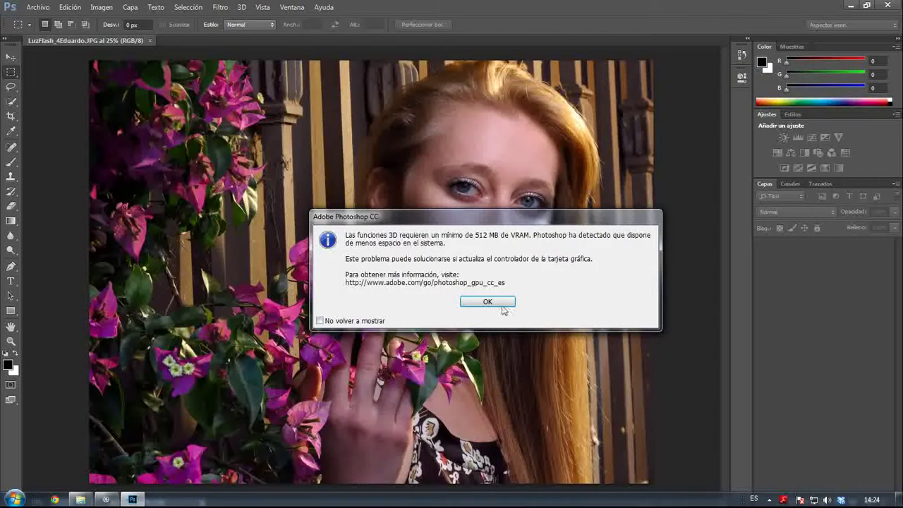
pyautogui.click(506, 306)
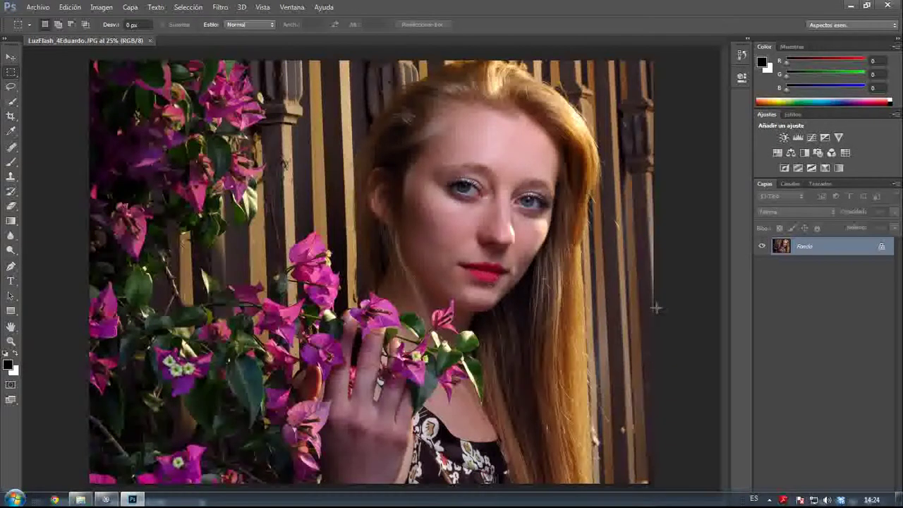
# Step: Add a Hue/Saturation (Tono/saturación) adjustment layer and set the Magentas saturation to -5
pyautogui.click(776, 152)
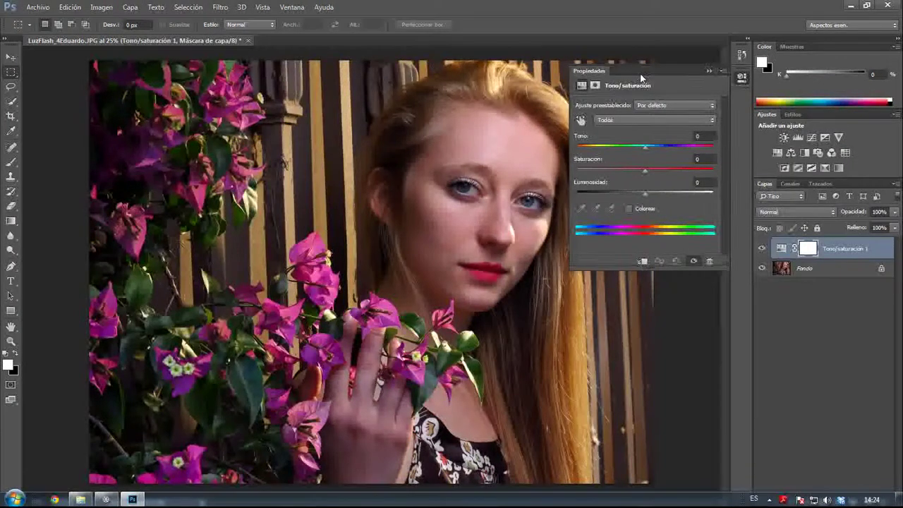
pyautogui.moveTo(640, 84); pyautogui.dragTo(689, 184)
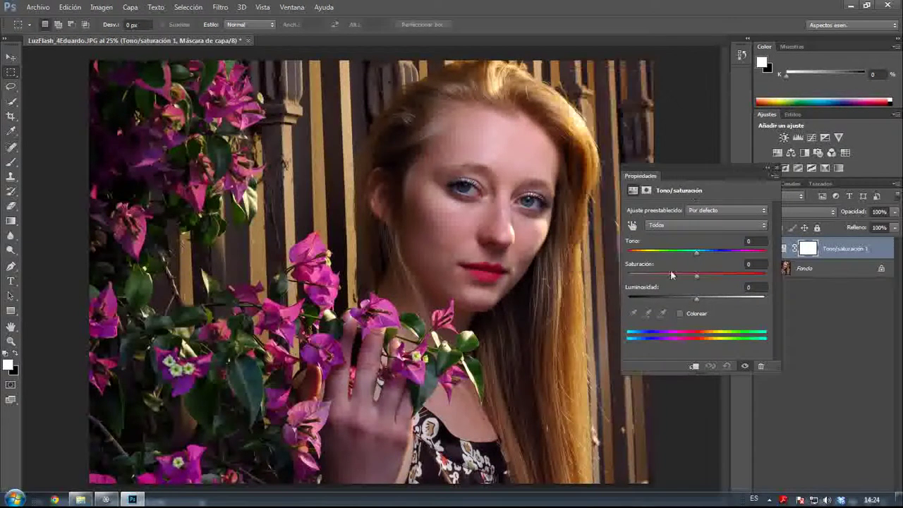
pyautogui.click(663, 225)
pyautogui.click(661, 290)
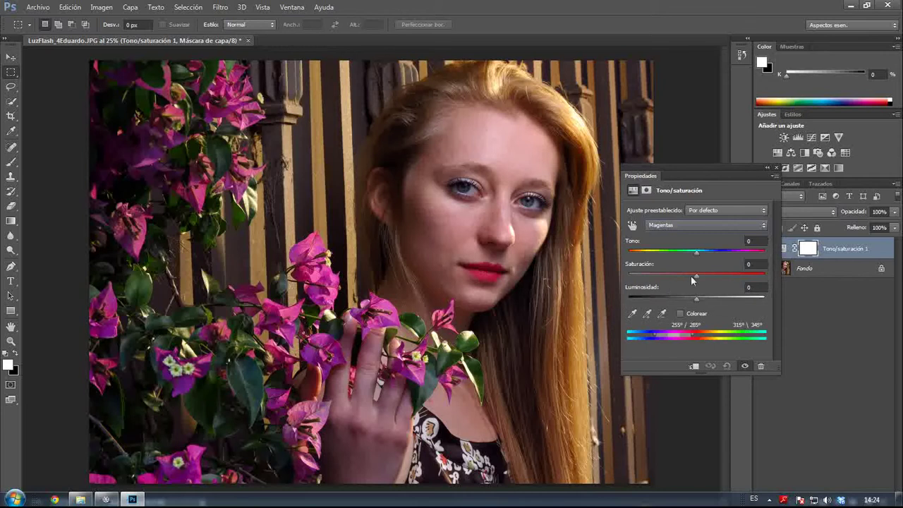
pyautogui.moveTo(697, 277); pyautogui.dragTo(772, 275)
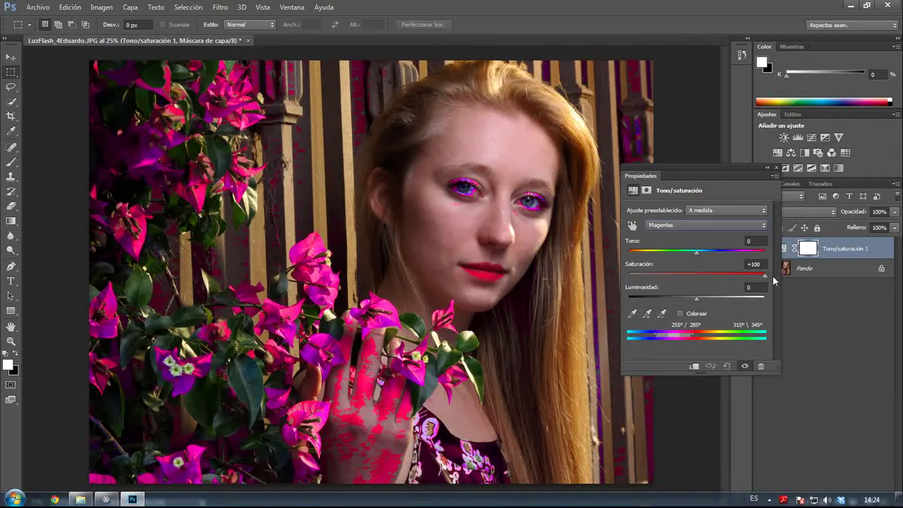
pyautogui.moveTo(772, 275); pyautogui.dragTo(701, 287)
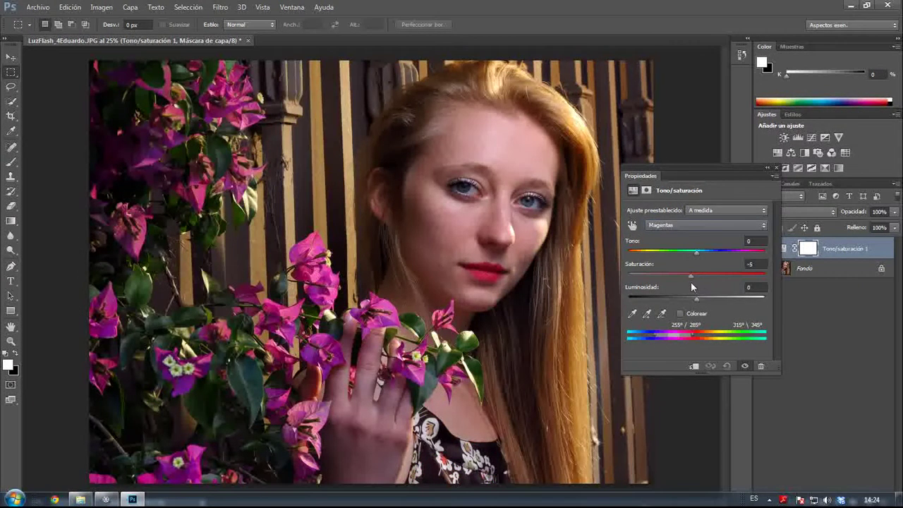
# Step: Set the Reds (Rojos) to hue +24, saturation +11 and lightness +6, and close the adjustment's properties
pyautogui.click(661, 225)
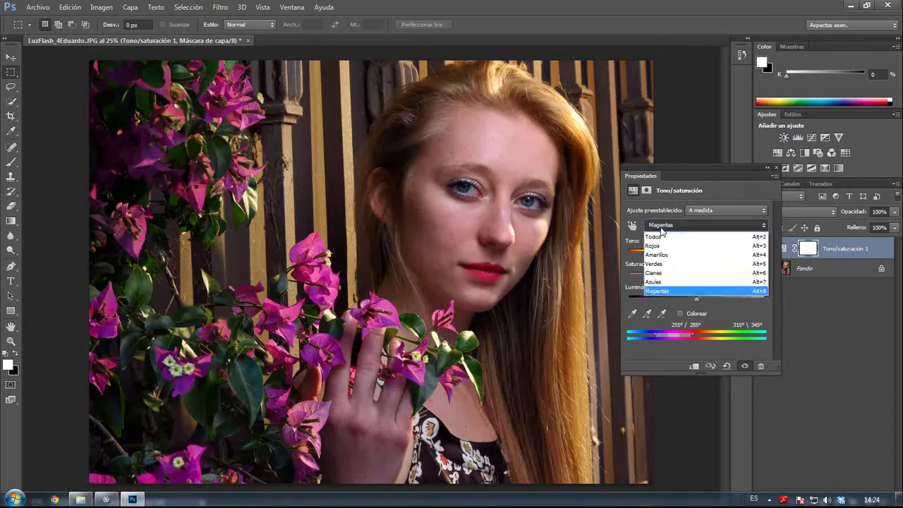
pyautogui.click(658, 247)
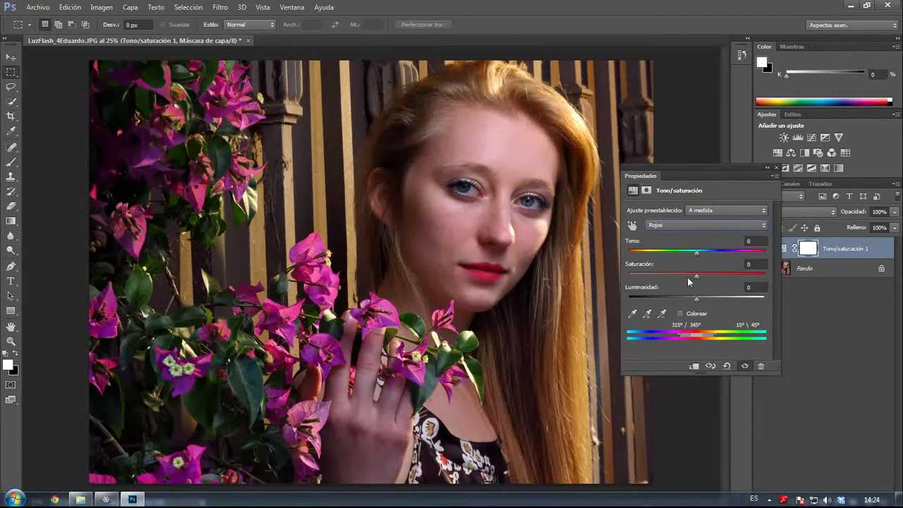
pyautogui.moveTo(696, 280); pyautogui.dragTo(768, 284)
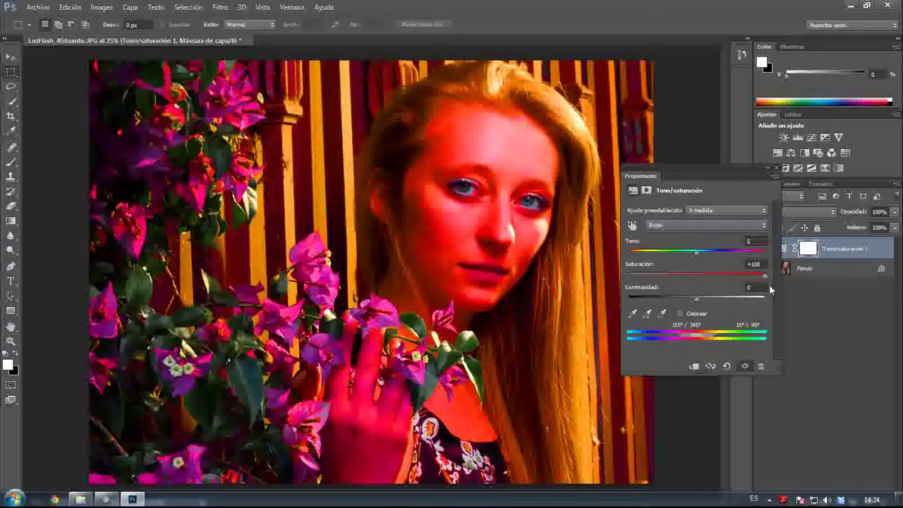
pyautogui.hotkey('ctrl', 'z')
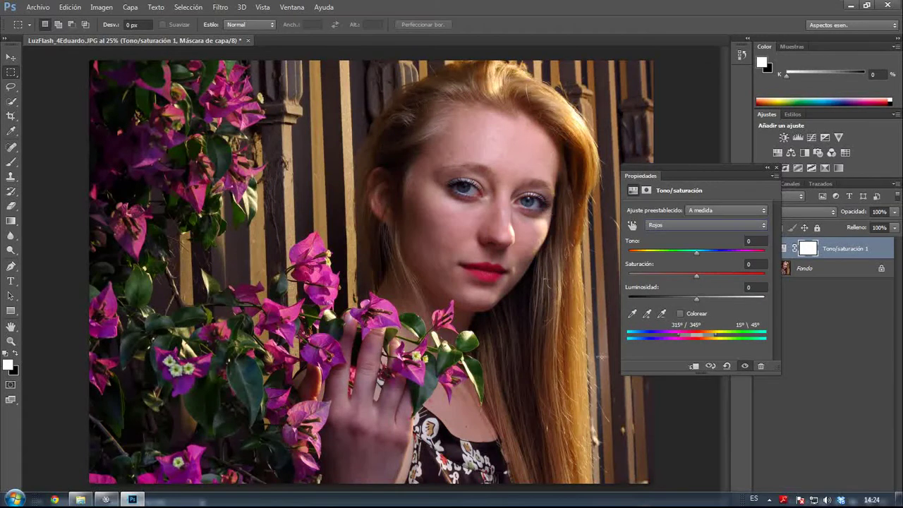
pyautogui.moveTo(695, 253); pyautogui.dragTo(705, 254)
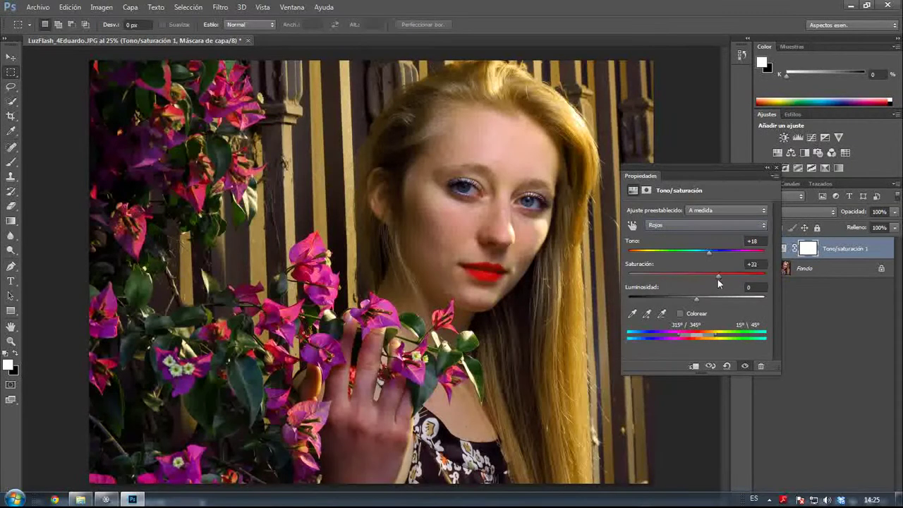
pyautogui.moveTo(710, 277); pyautogui.dragTo(700, 296)
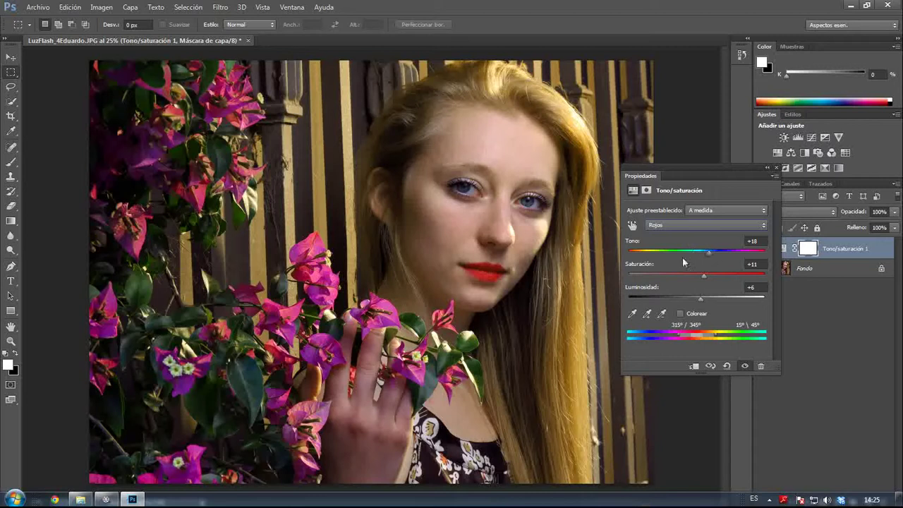
pyautogui.moveTo(709, 252)
pyautogui.mouseDown()
pyautogui.moveTo(663, 254)
pyautogui.moveTo(711, 259)
pyautogui.mouseUp()
pyautogui.moveTo(709, 256); pyautogui.dragTo(712, 256)
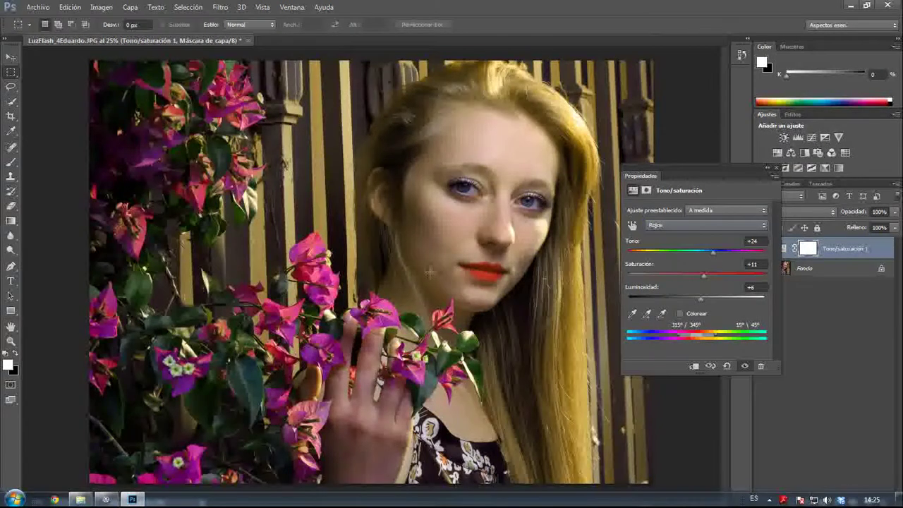
pyautogui.click(808, 249)
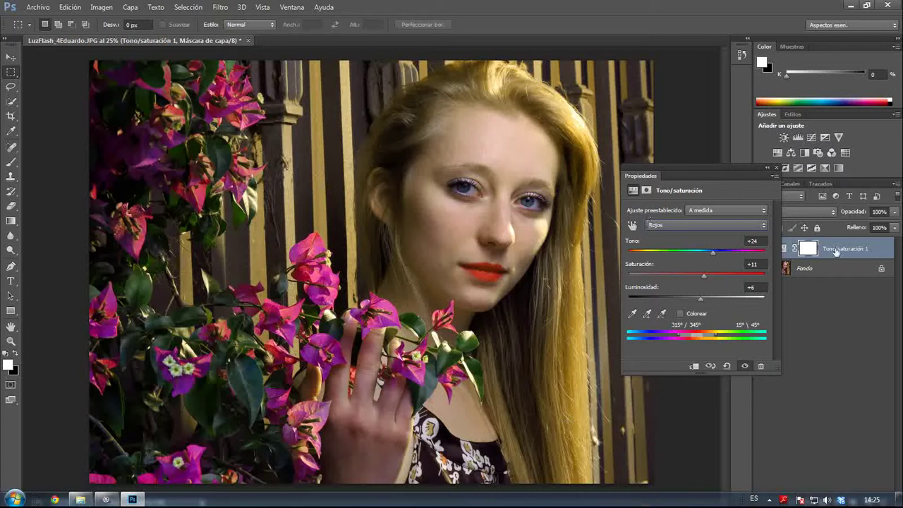
pyautogui.click(775, 167)
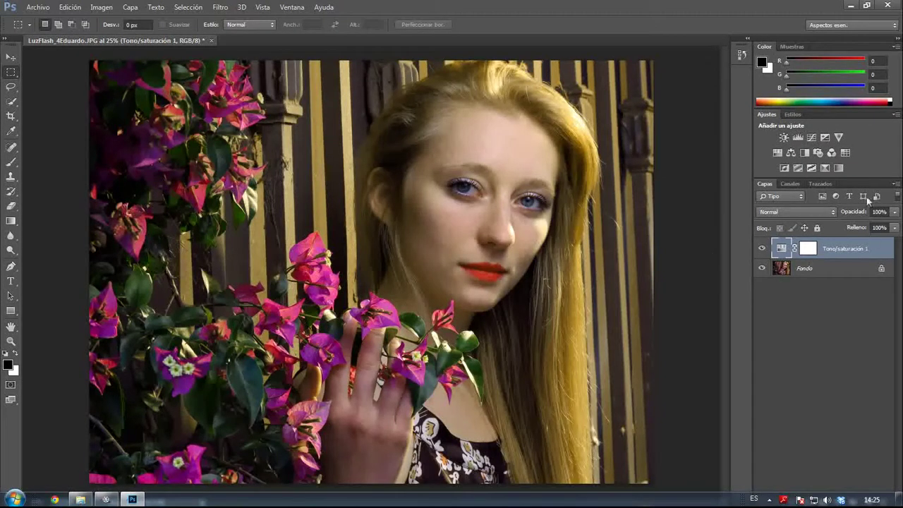
# Step: Add a Photo Filter (Filtro de fotografía) adjustment layer directly above the background, using the Amarillo filter at 36% density
pyautogui.click(833, 269)
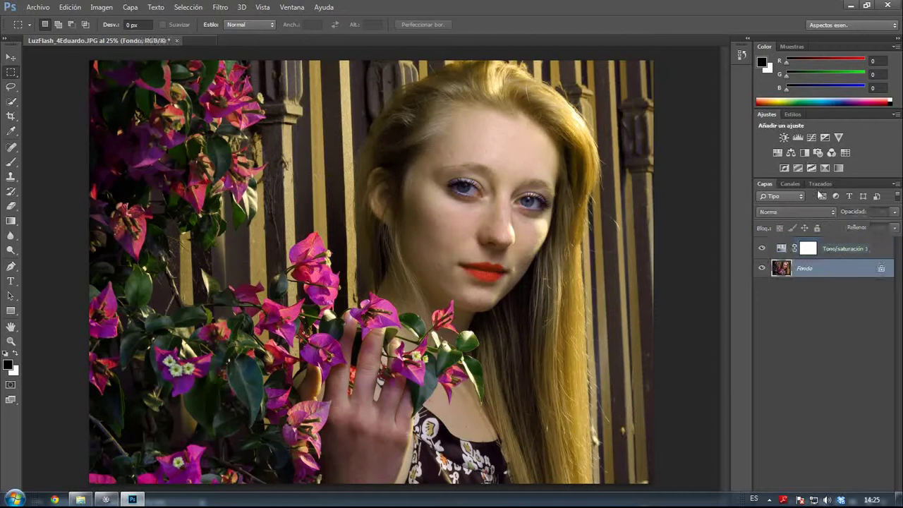
pyautogui.click(818, 153)
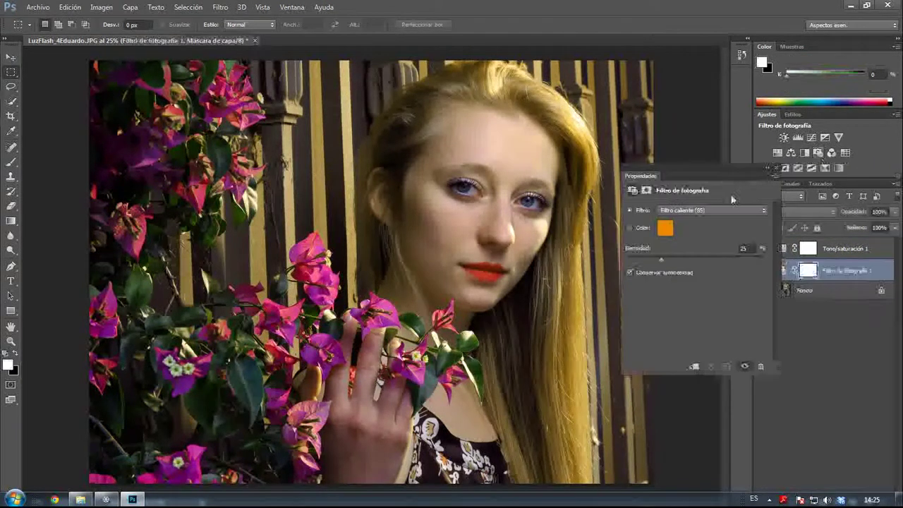
pyautogui.click(667, 210)
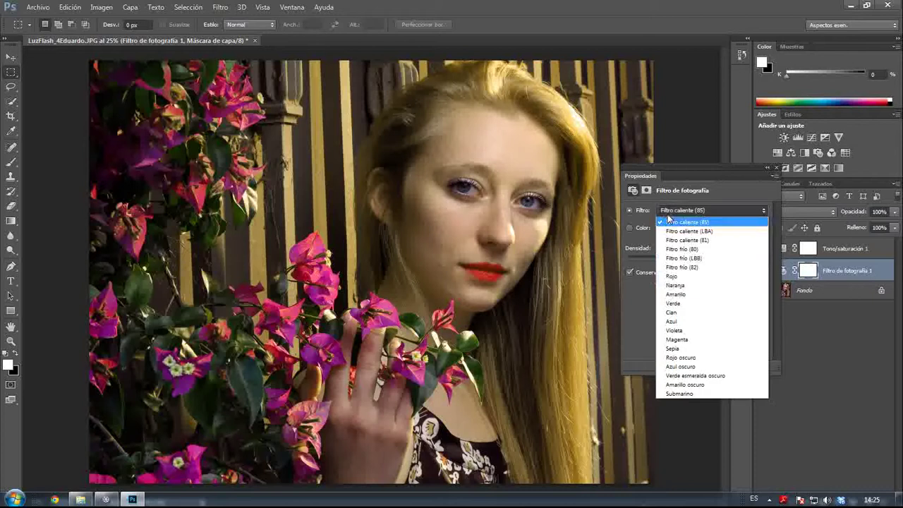
pyautogui.click(682, 295)
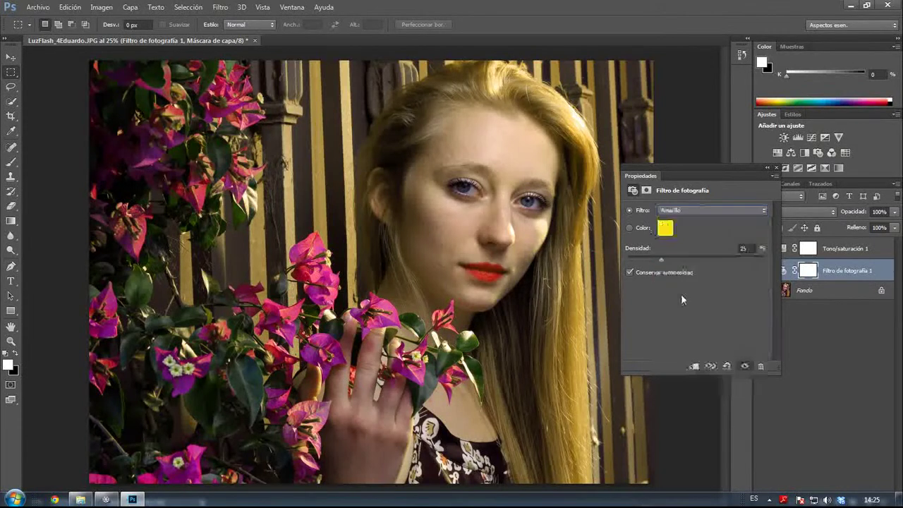
pyautogui.click(663, 225)
pyautogui.click(599, 135)
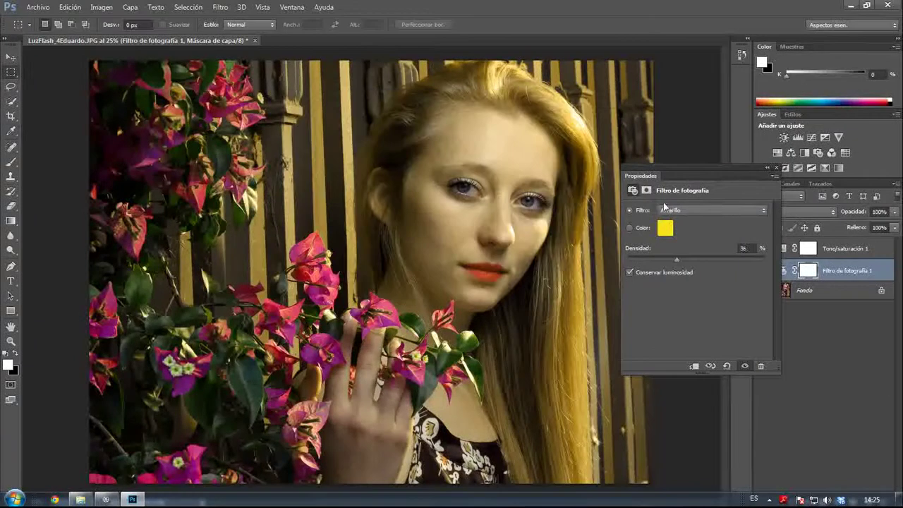
# Step: Change the photo filter to Naranja and set its density to 48%, keeping Conservar luminosidad enabled
pyautogui.click(666, 211)
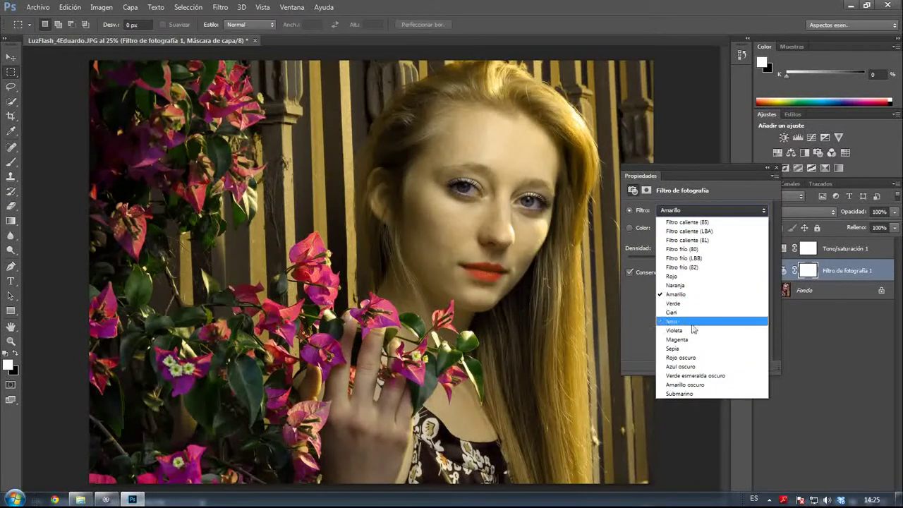
pyautogui.click(678, 285)
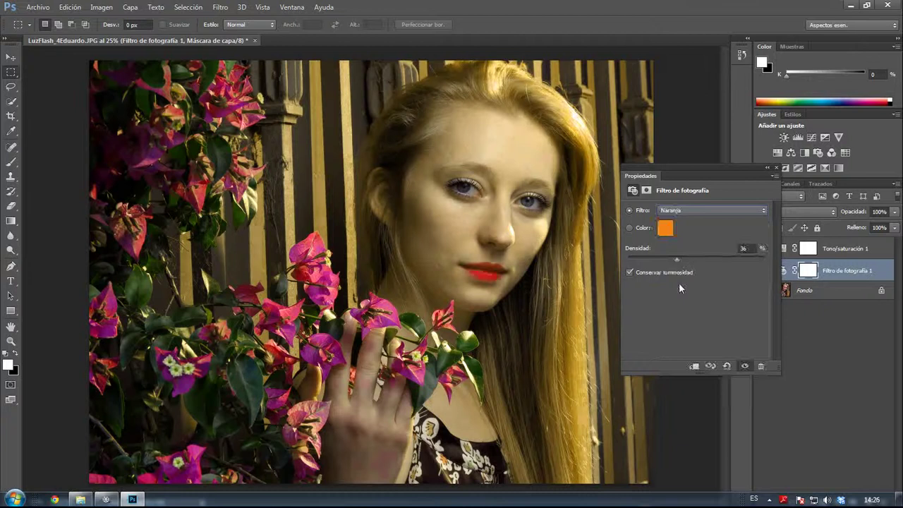
pyautogui.moveTo(677, 259); pyautogui.dragTo(707, 260)
pyautogui.click(630, 272)
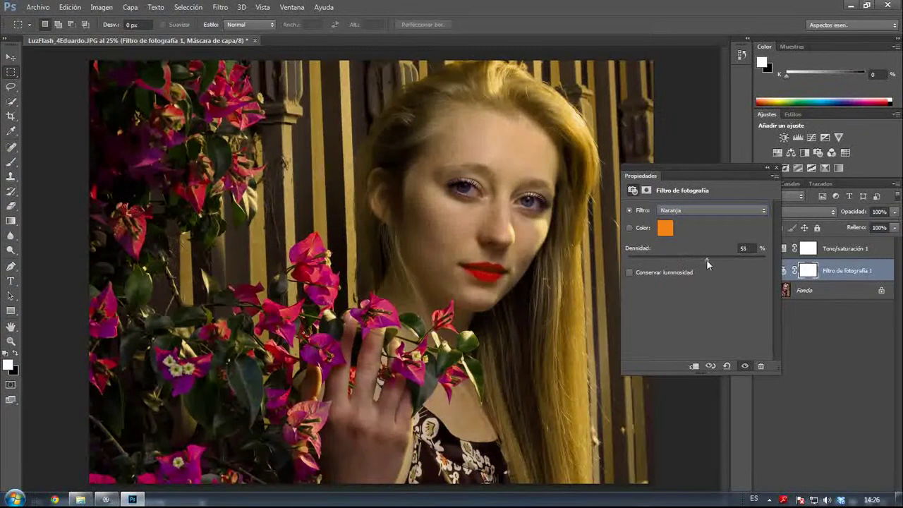
pyautogui.click(629, 272)
pyautogui.moveTo(697, 260); pyautogui.dragTo(693, 260)
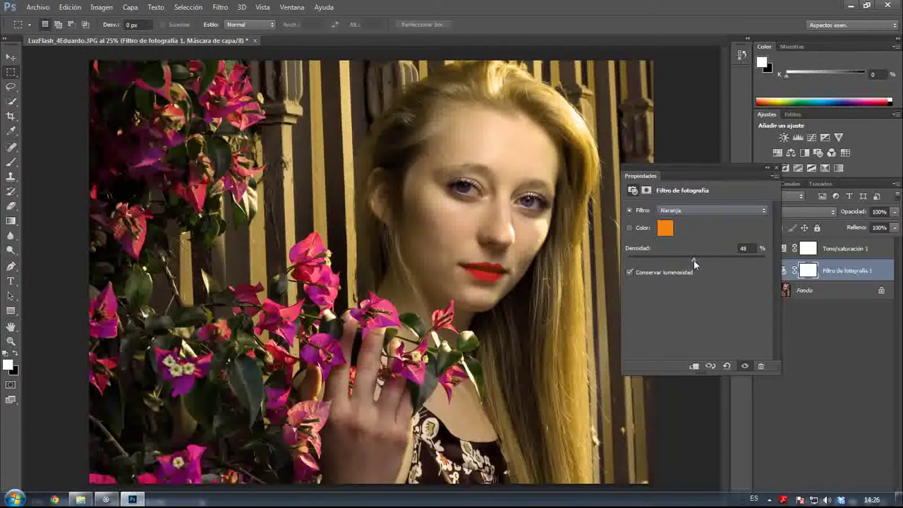
# Step: Close the photo filter's properties and invert its layer mask to black
pyautogui.click(844, 278)
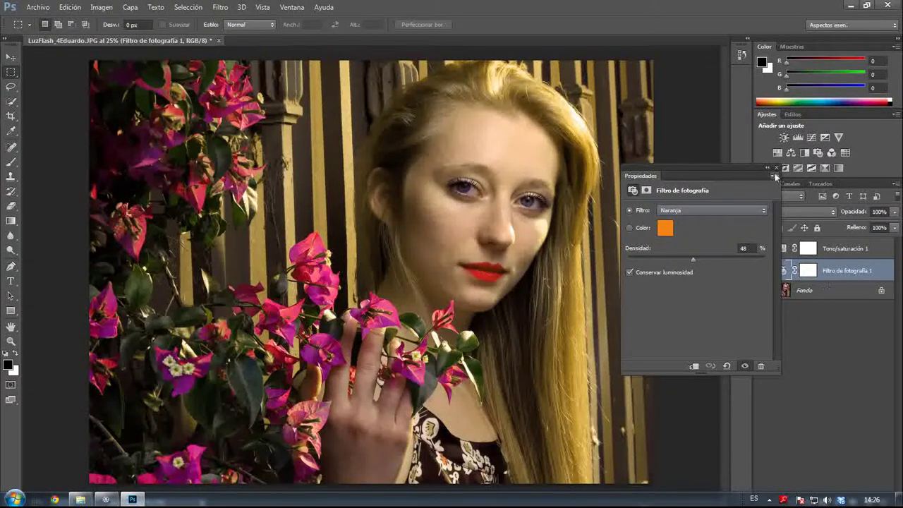
pyautogui.click(776, 167)
pyautogui.click(808, 276)
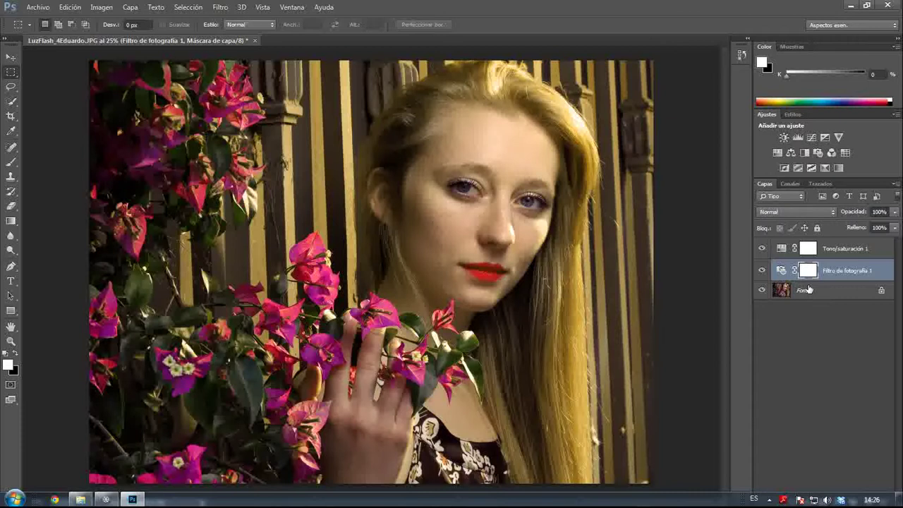
pyautogui.hotkey('ctrl', 'i')
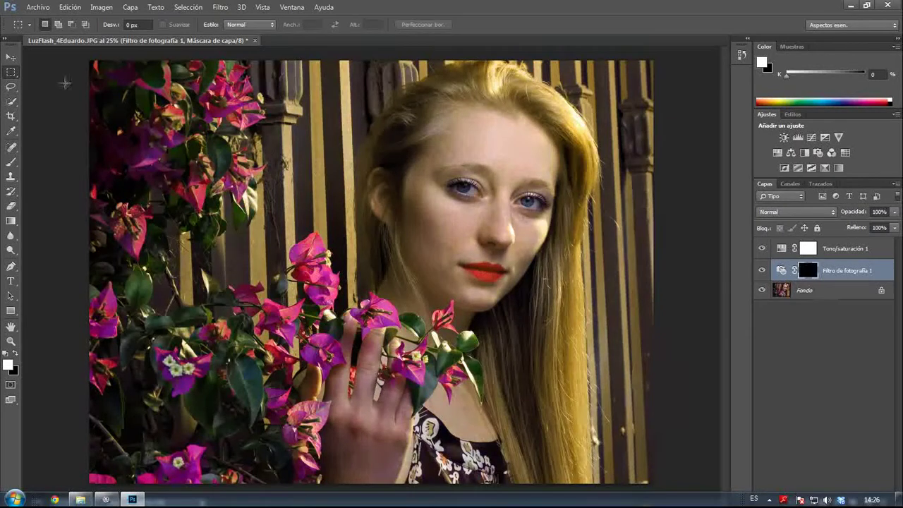
# Step: Paint white over the face, neck and hand on the photo filter's mask with a soft 190 px brush at 0% hardness
pyautogui.click(11, 161)
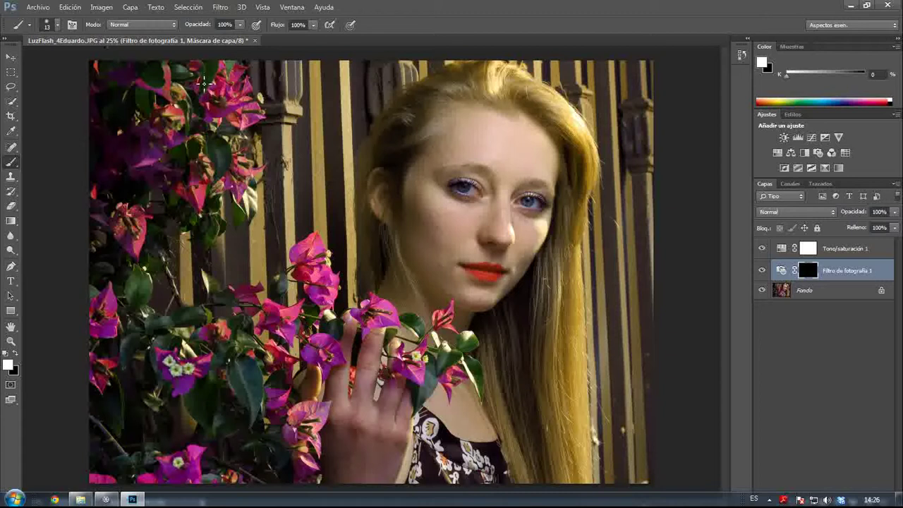
pyautogui.click(57, 26)
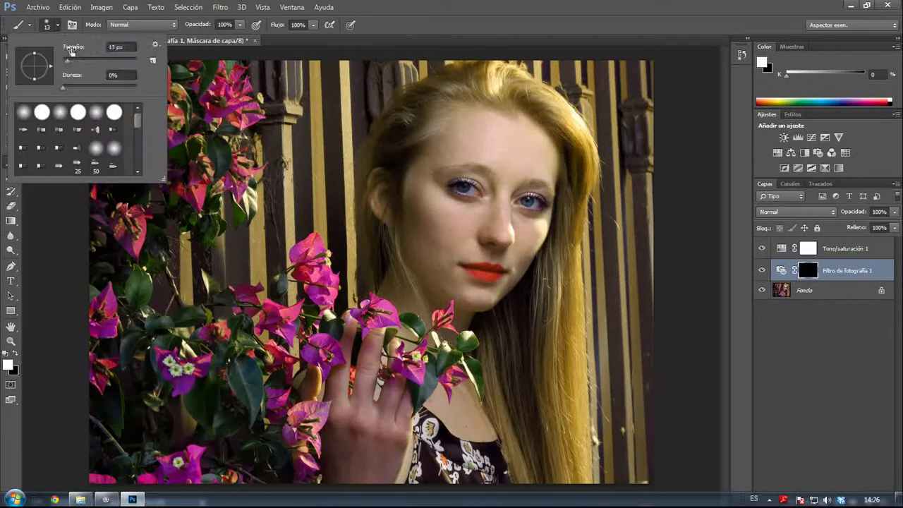
pyautogui.moveTo(68, 59); pyautogui.dragTo(99, 60)
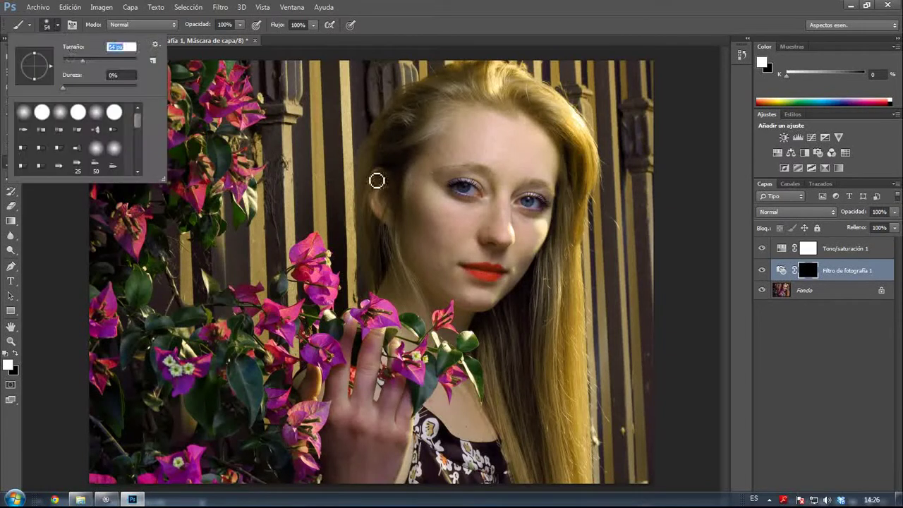
pyautogui.click(116, 60)
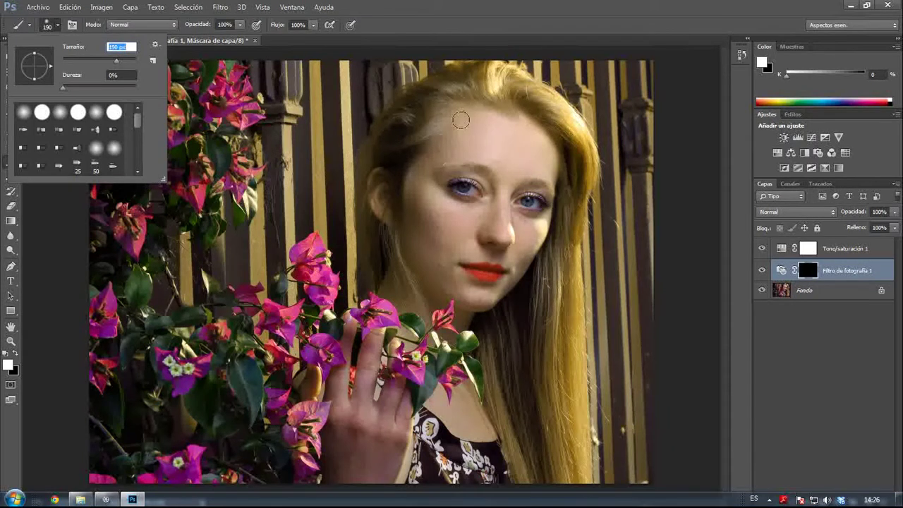
pyautogui.press('Return')
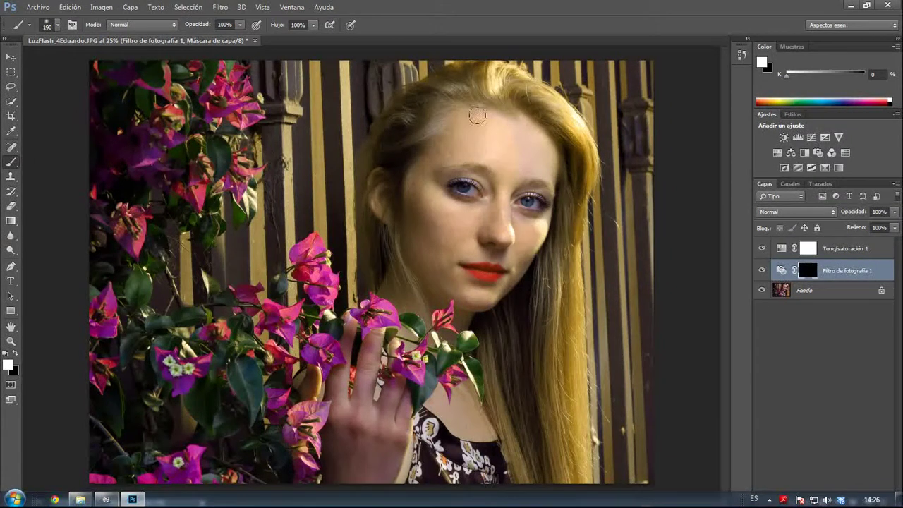
pyautogui.moveTo(547, 153)
pyautogui.mouseDown()
pyautogui.moveTo(534, 171)
pyautogui.moveTo(520, 171)
pyautogui.mouseUp()
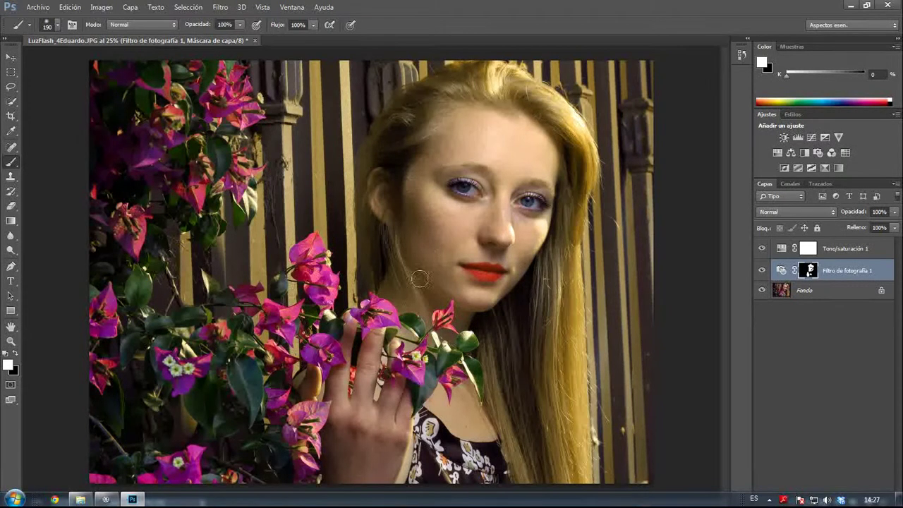
# Step: Flatten the image (Acoplar imagen) into a single background layer
pyautogui.rightClick(836, 297)
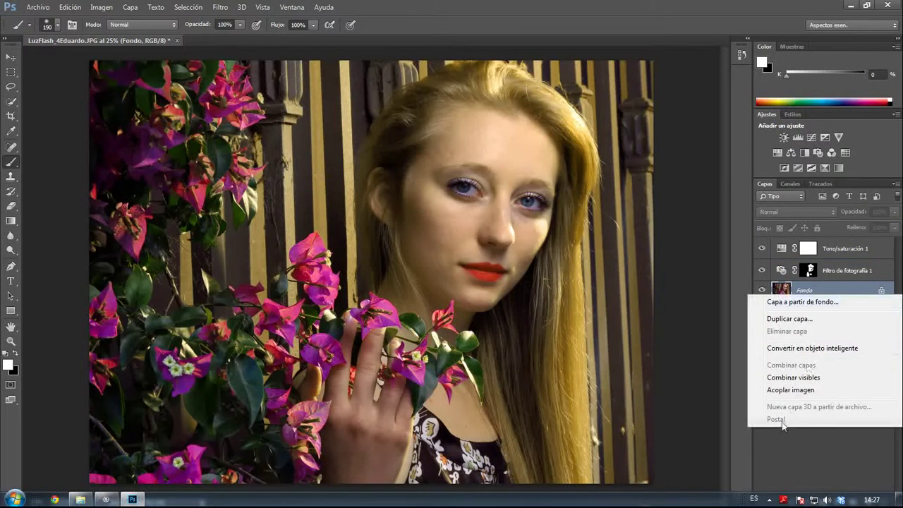
pyautogui.click(811, 394)
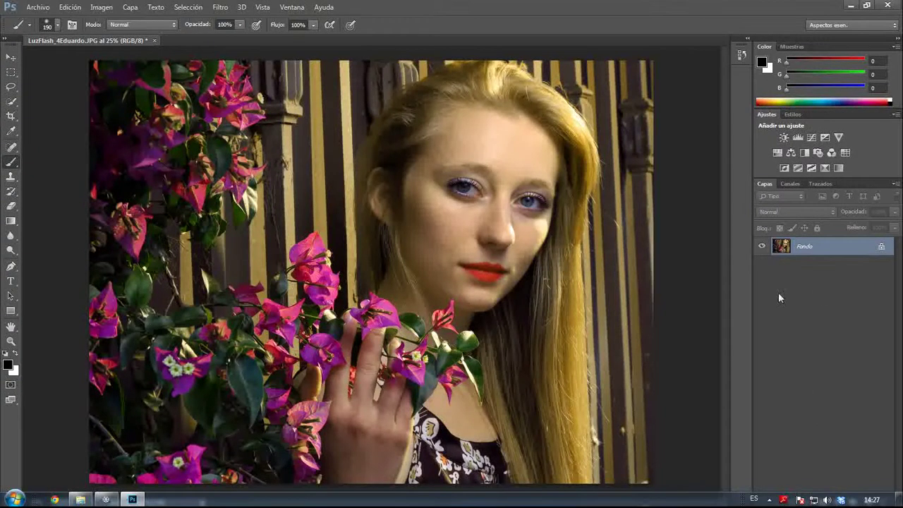
pyautogui.click(10, 341)
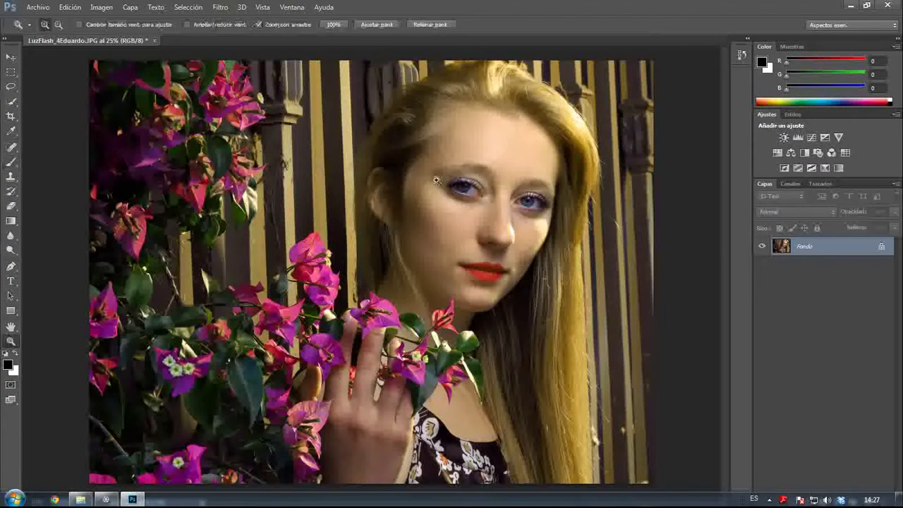
pyautogui.moveTo(443, 162); pyautogui.dragTo(409, 374)
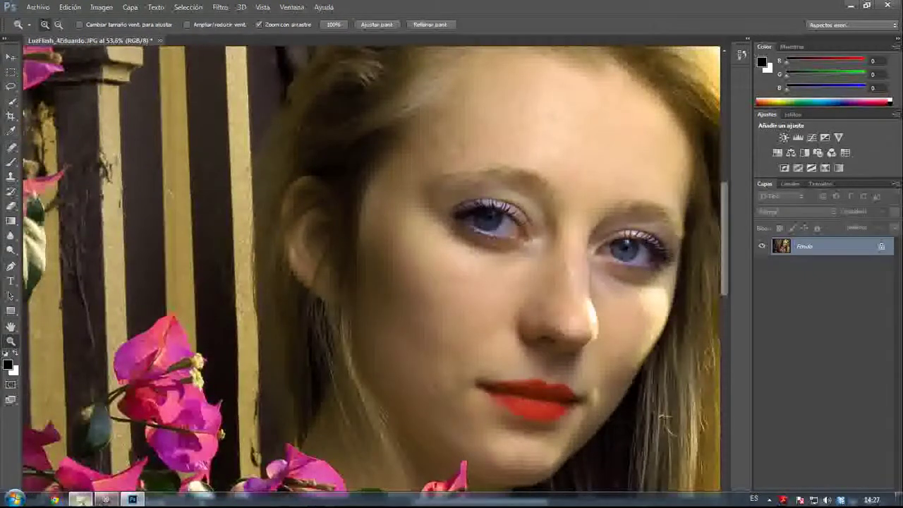
# Step: View the original portrait from the Luz Flash folder in Windows Explorer to compare its eye colour, and return to Photoshop
pyautogui.click(81, 499)
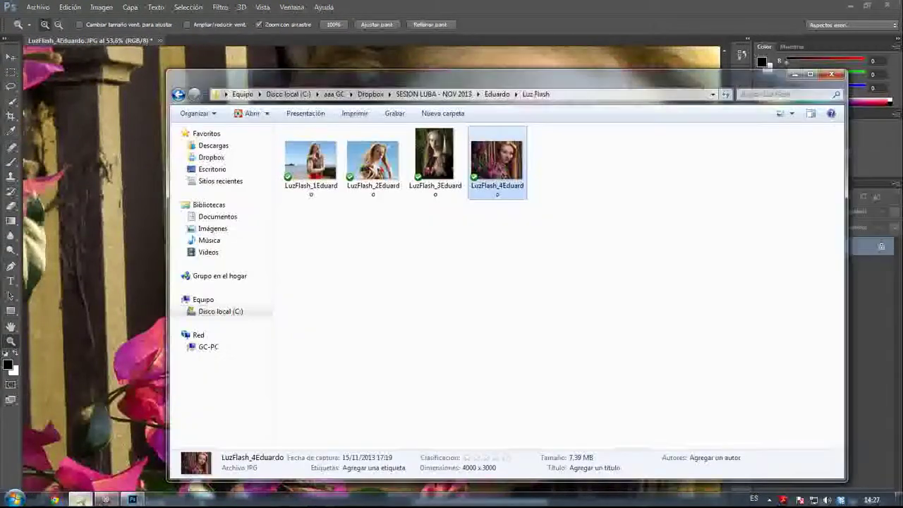
pyautogui.doubleClick(497, 164)
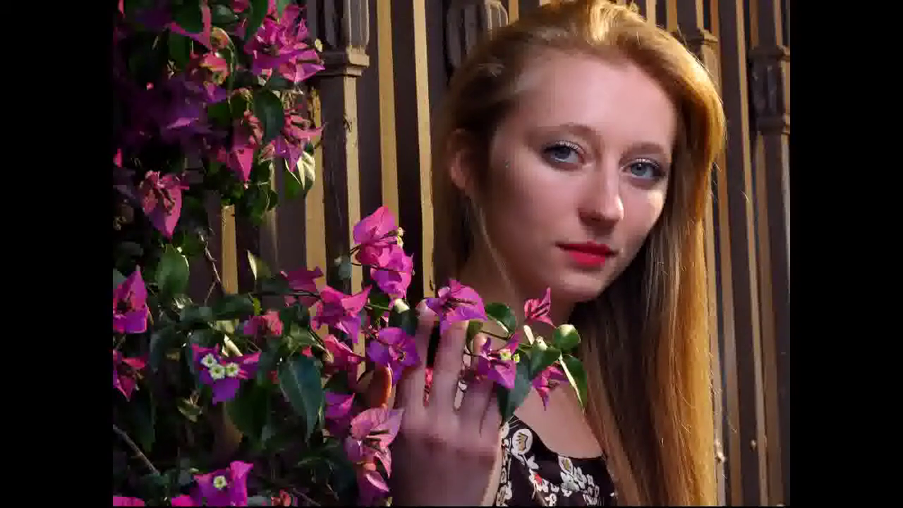
pyautogui.moveTo(754, 215)
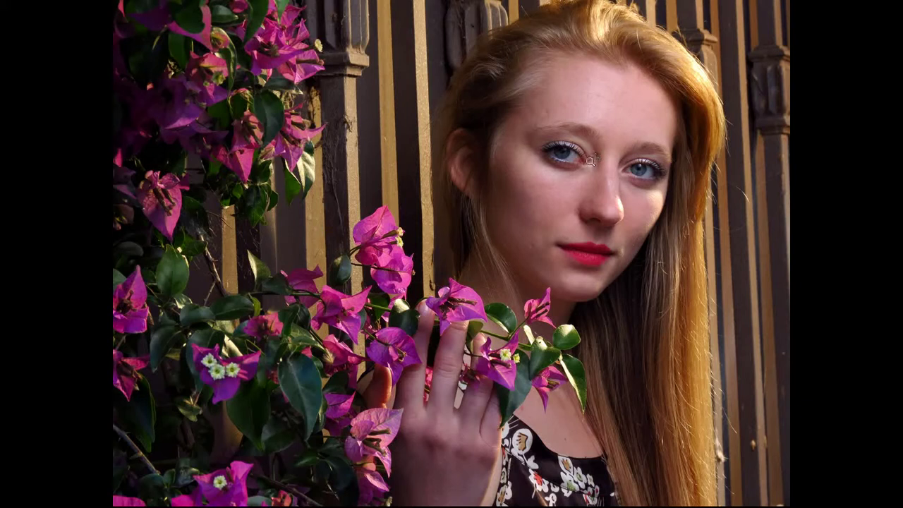
pyautogui.click(893, 9)
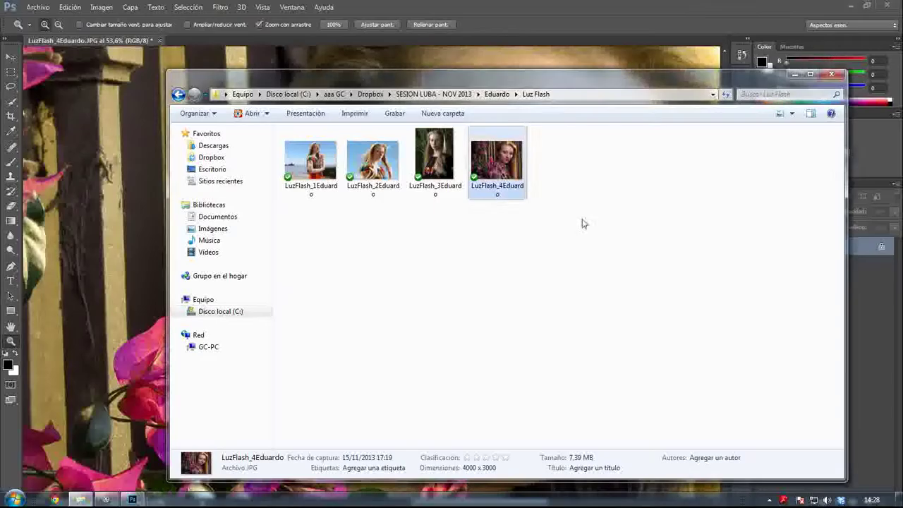
pyautogui.click(795, 74)
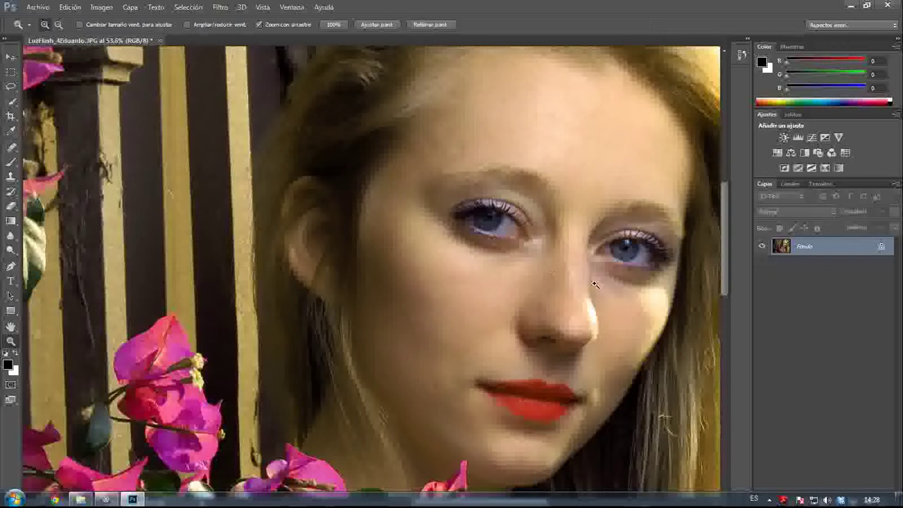
# Step: Add a Hue/Saturation (Tono/saturación) adjustment layer and set the Blues (Azules) to saturation -82 and lightness +36
pyautogui.click(791, 153)
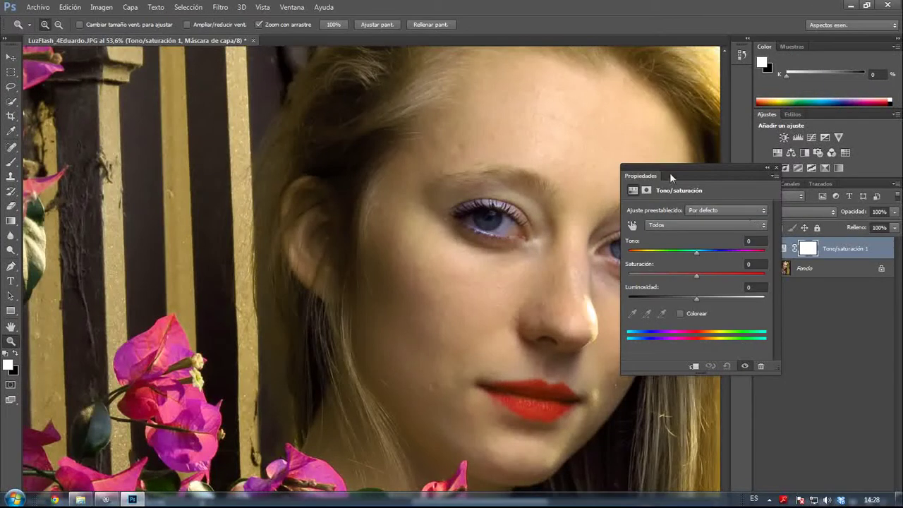
pyautogui.moveTo(669, 172); pyautogui.dragTo(745, 151)
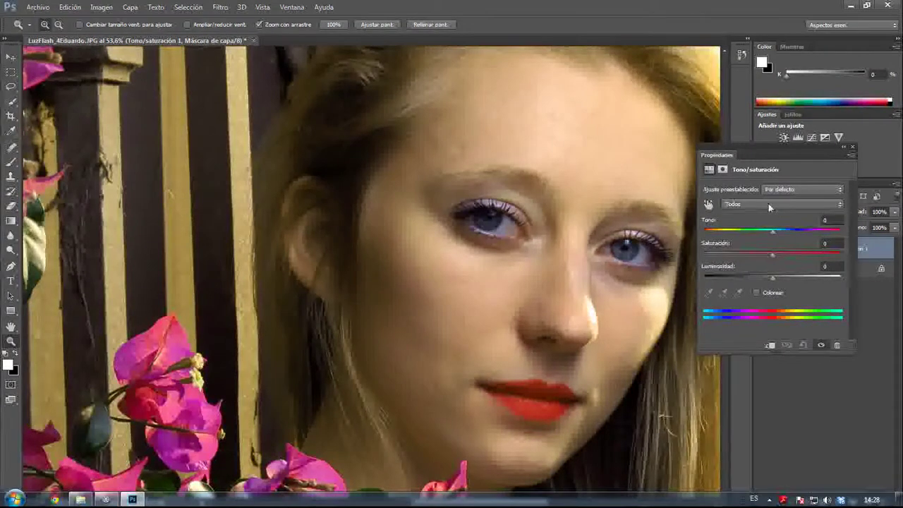
pyautogui.click(768, 203)
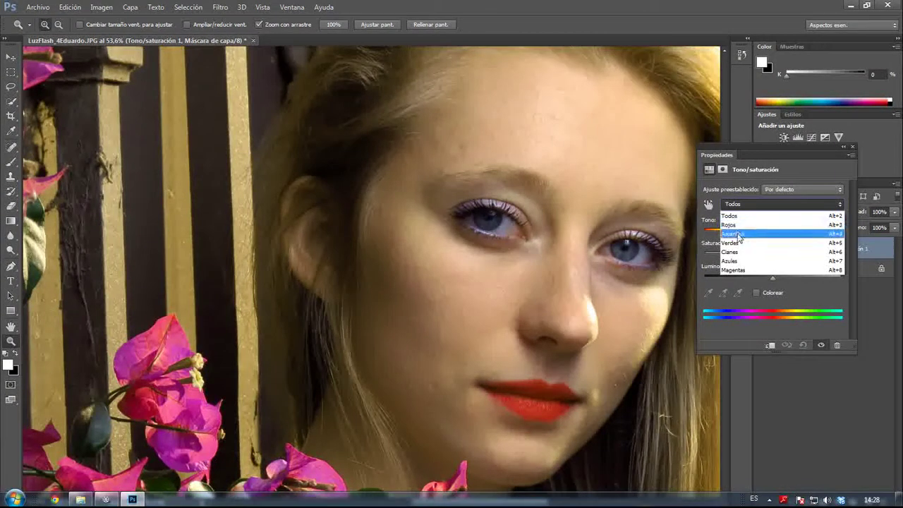
pyautogui.click(738, 261)
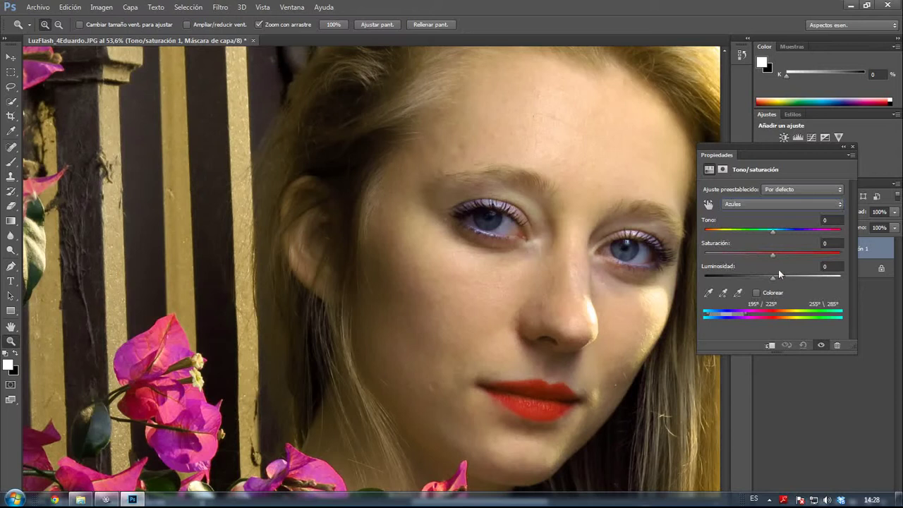
pyautogui.moveTo(772, 276); pyautogui.dragTo(723, 260)
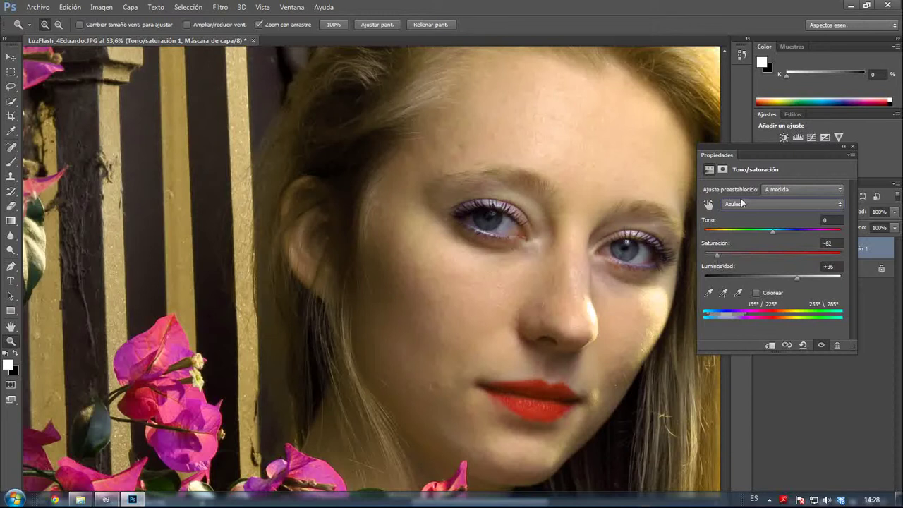
# Step: Lower the saturation and raise the lightness of the Cyans (Cianes) in the Hue/Saturation adjustment
pyautogui.click(741, 203)
pyautogui.click(749, 256)
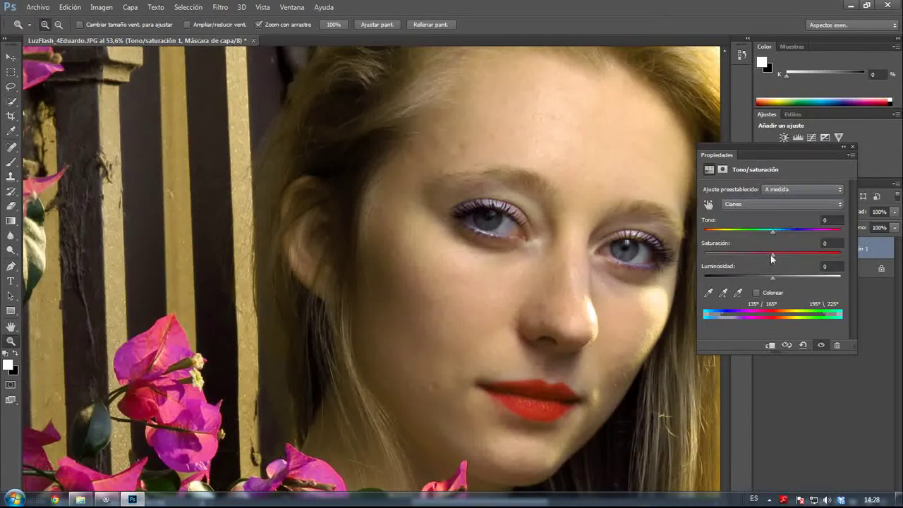
pyautogui.moveTo(774, 256); pyautogui.dragTo(713, 268)
pyautogui.moveTo(771, 277); pyautogui.dragTo(833, 255)
# Step: Set the Magentas to saturation -100, raise their lightness, and close the adjustment's properties
pyautogui.click(733, 204)
pyautogui.click(750, 266)
pyautogui.moveTo(718, 262); pyautogui.dragTo(694, 259)
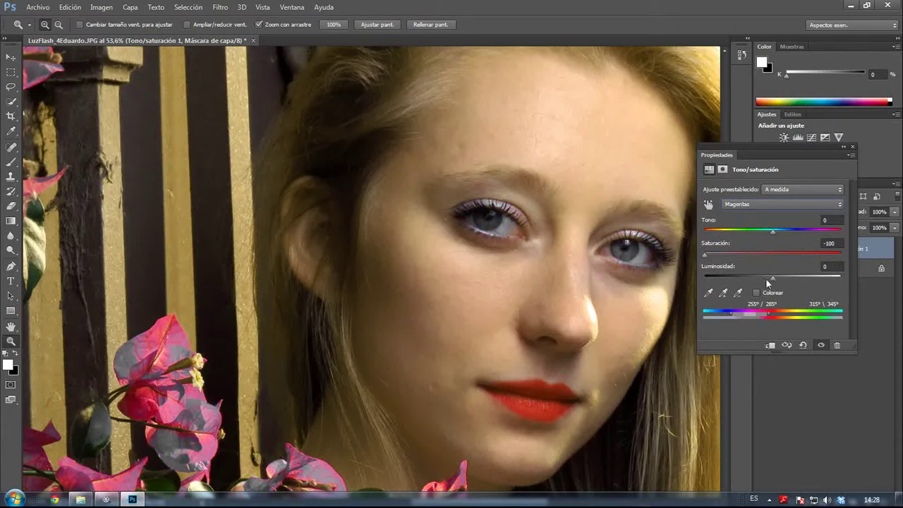
pyautogui.moveTo(771, 278); pyautogui.dragTo(809, 283)
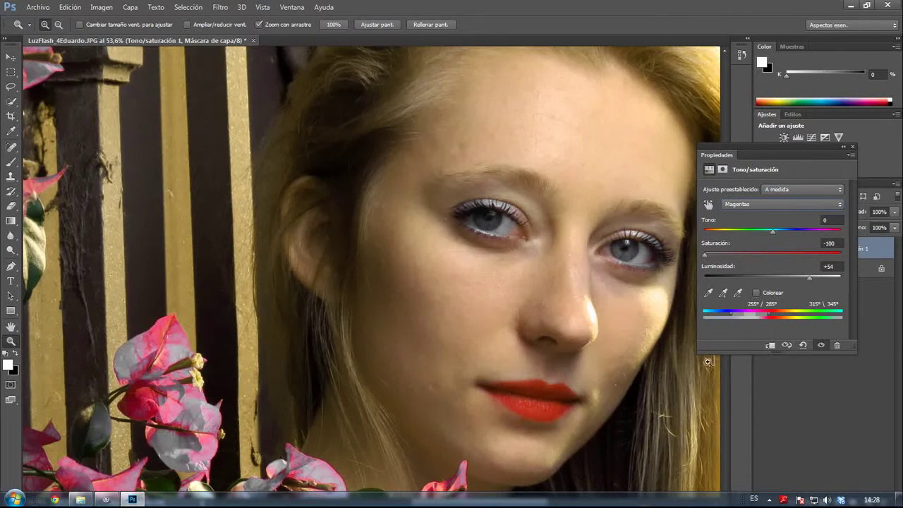
pyautogui.moveTo(809, 281); pyautogui.dragTo(819, 283)
pyautogui.click(852, 147)
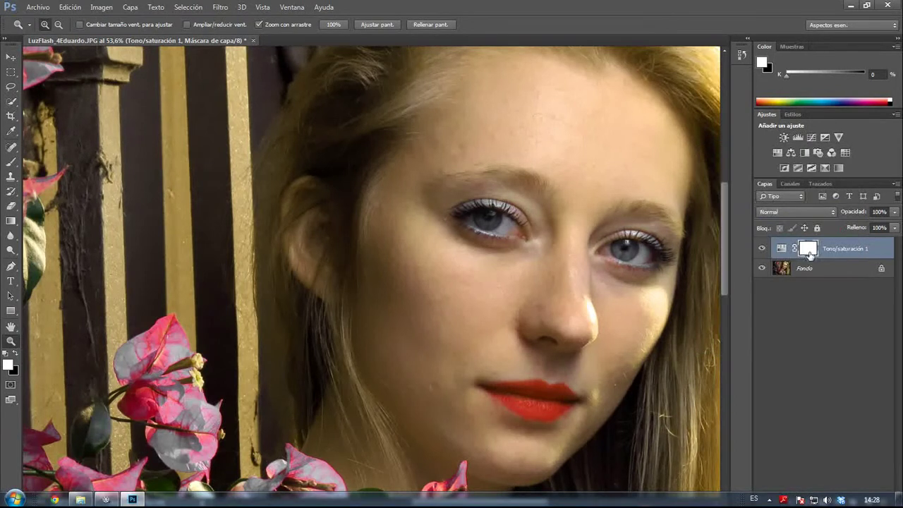
# Step: Invert the Hue/Saturation mask to black and set up a soft 22 px brush at 0% hardness
pyautogui.hotkey('ctrl', 'i')
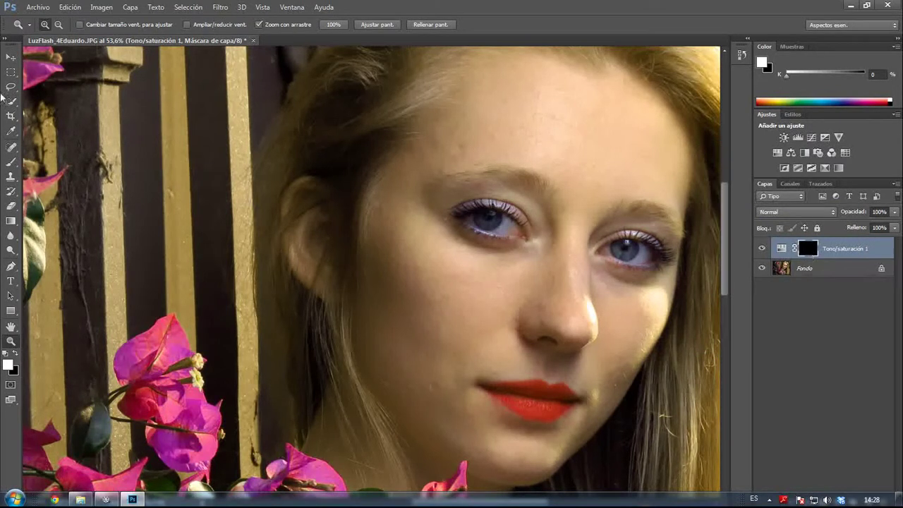
pyautogui.click(12, 162)
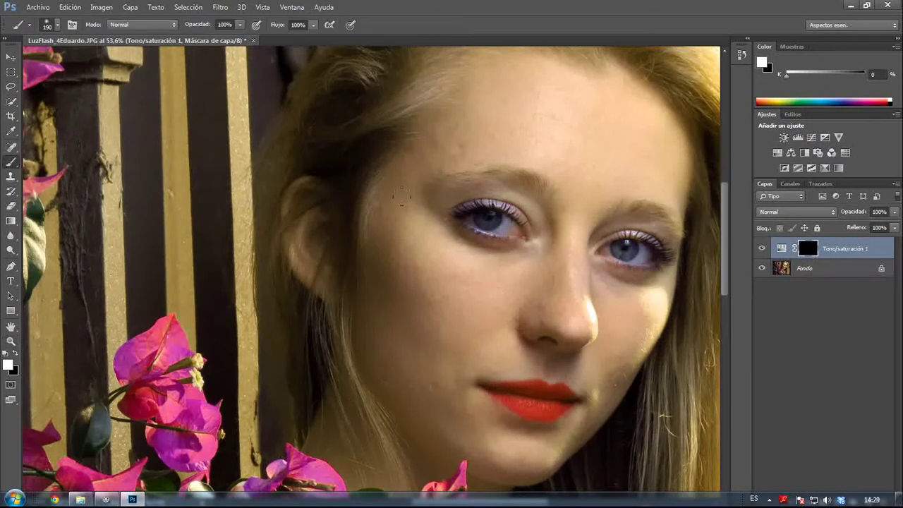
pyautogui.click(58, 25)
pyautogui.click(68, 61)
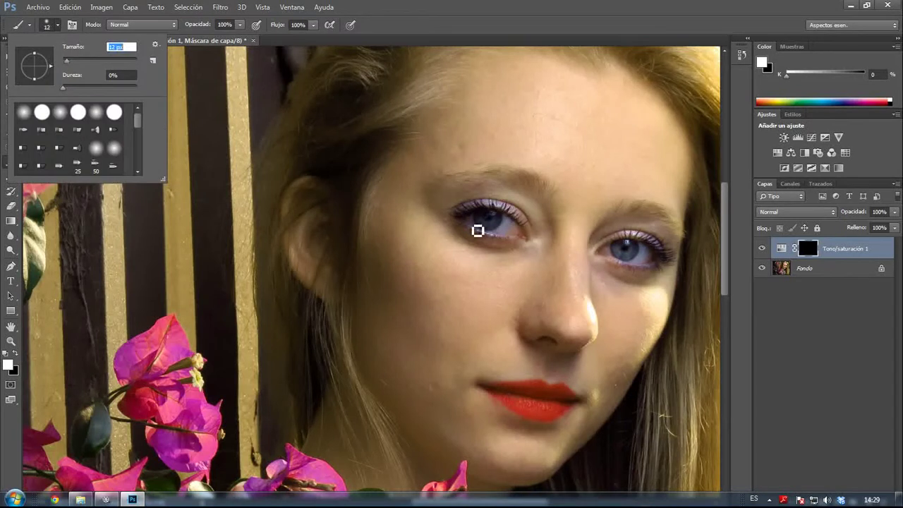
pyautogui.moveTo(68, 62); pyautogui.dragTo(71, 63)
pyautogui.press('Return')
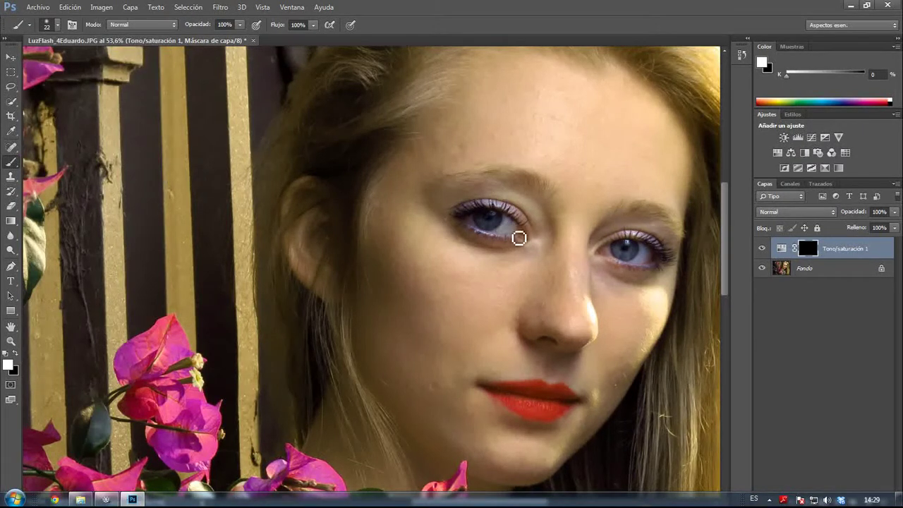
# Step: Paint white over the whites and irises of both eyes on the Hue/Saturation mask
pyautogui.moveTo(512, 228)
pyautogui.mouseDown()
pyautogui.moveTo(510, 218)
pyautogui.moveTo(521, 232)
pyautogui.moveTo(510, 234)
pyautogui.moveTo(524, 236)
pyautogui.moveTo(473, 223)
pyautogui.mouseUp()
pyautogui.moveTo(600, 246)
pyautogui.mouseDown()
pyautogui.moveTo(641, 263)
pyautogui.moveTo(649, 264)
pyautogui.moveTo(632, 252)
pyautogui.moveTo(653, 256)
pyautogui.moveTo(637, 264)
pyautogui.moveTo(649, 256)
pyautogui.moveTo(641, 262)
pyautogui.moveTo(655, 270)
pyautogui.moveTo(634, 268)
pyautogui.moveTo(647, 266)
pyautogui.mouseUp()
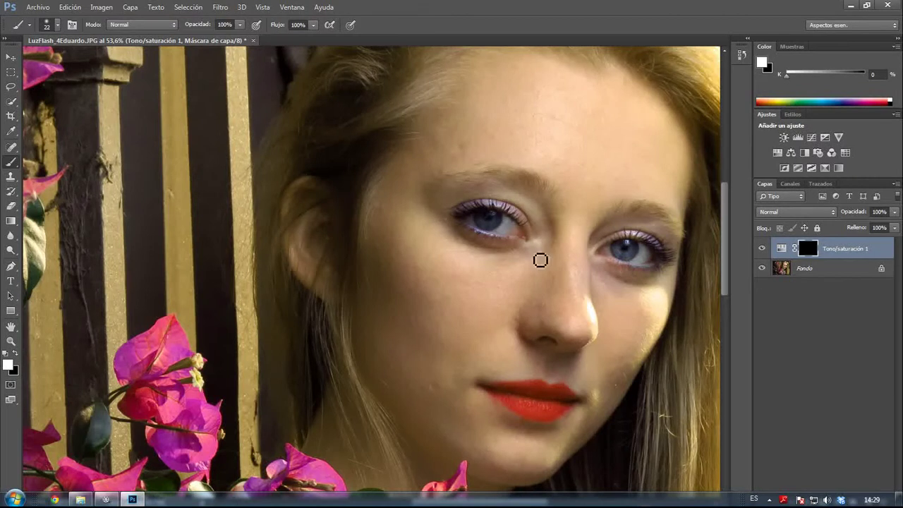
pyautogui.moveTo(516, 246)
pyautogui.mouseDown()
pyautogui.moveTo(477, 228)
pyautogui.moveTo(517, 227)
pyautogui.moveTo(513, 220)
pyautogui.moveTo(524, 228)
pyautogui.moveTo(520, 242)
pyautogui.mouseUp()
# Step: Reopen the Hue/Saturation adjustment, lower the saturation and raise the lightness of the Reds (Rojos), and close its properties
pyautogui.doubleClick(782, 249)
pyautogui.click(754, 206)
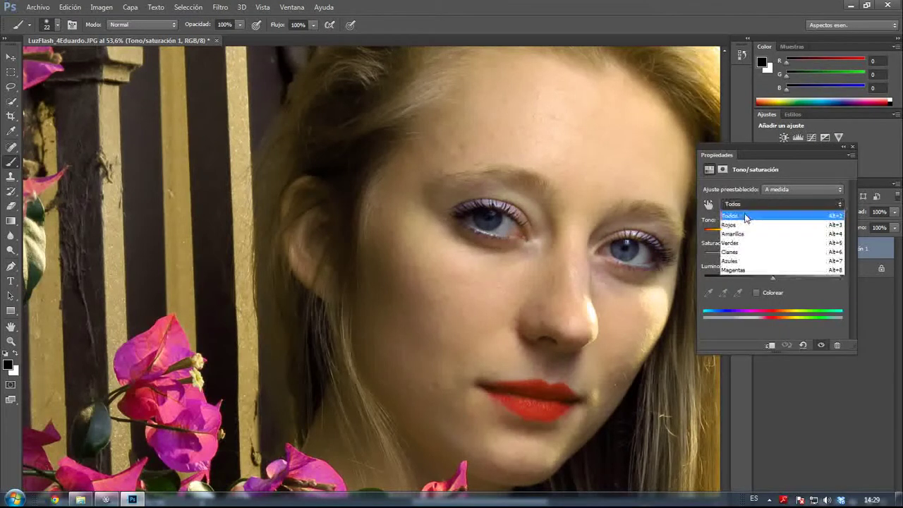
pyautogui.click(742, 227)
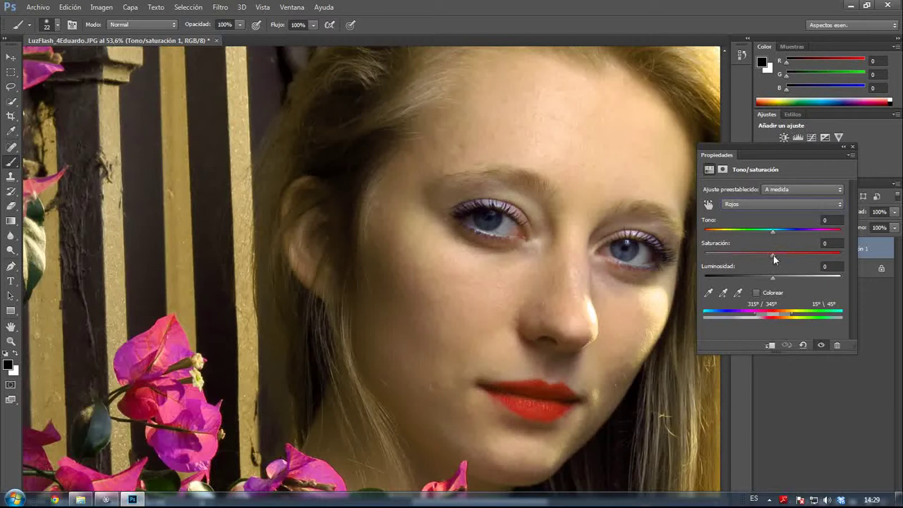
pyautogui.moveTo(773, 255); pyautogui.dragTo(748, 256)
pyautogui.moveTo(848, 257); pyautogui.dragTo(725, 257)
pyautogui.moveTo(773, 278); pyautogui.dragTo(797, 280)
pyautogui.moveTo(720, 256); pyautogui.dragTo(724, 262)
pyautogui.click(852, 147)
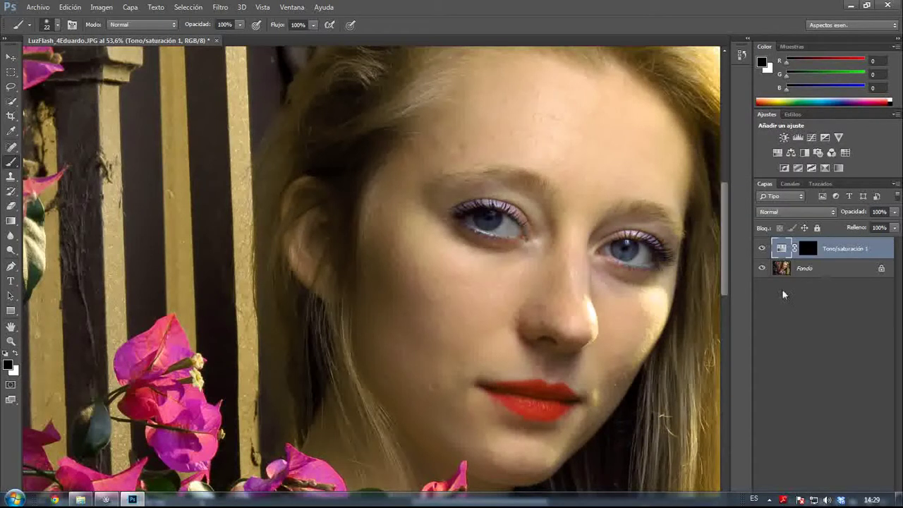
# Step: Toggle the Hue/Saturation layer's visibility to compare the eyes before and after, and view the whole photo
pyautogui.click(761, 250)
pyautogui.click(760, 250)
pyautogui.click(760, 250)
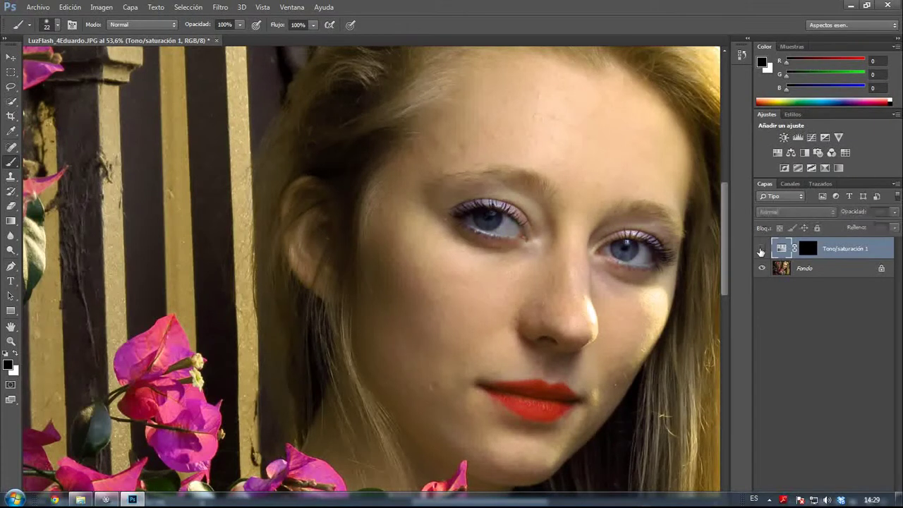
pyautogui.click(760, 250)
pyautogui.click(11, 341)
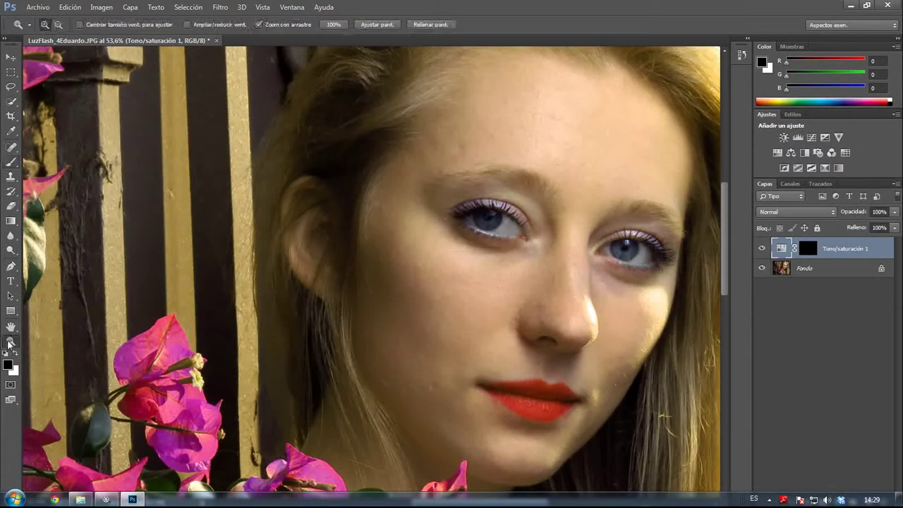
pyautogui.rightClick(224, 342)
pyautogui.click(262, 349)
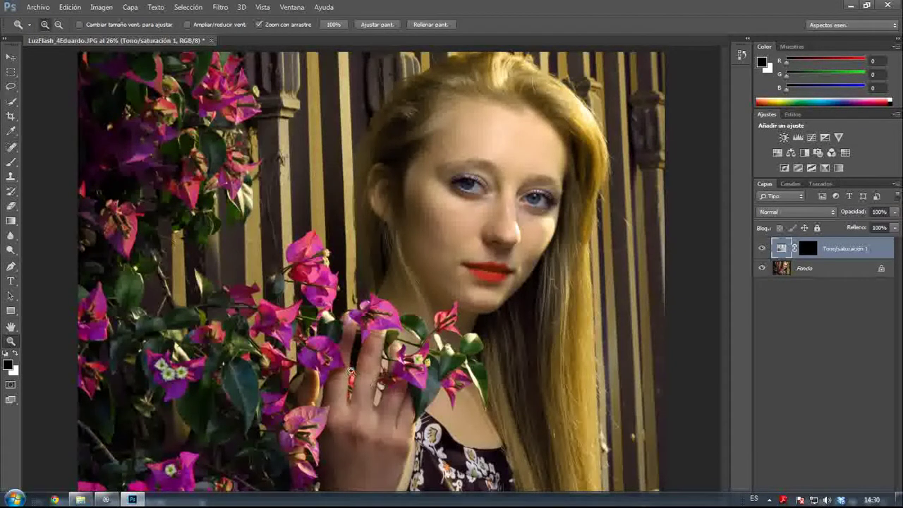
# Step: Flatten the image and convert the Fondo background into an editable layer with Normal mode and 100% opacity
pyautogui.rightClick(806, 273)
pyautogui.click(776, 367)
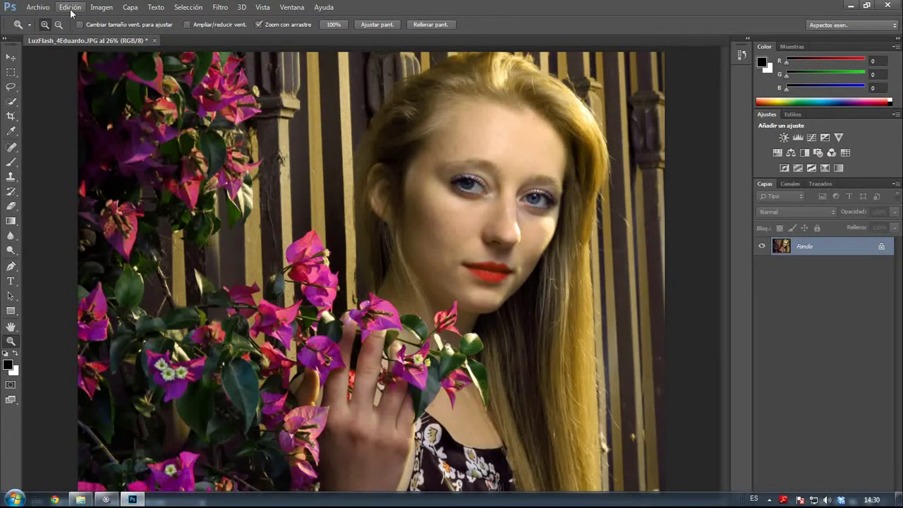
pyautogui.doubleClick(817, 251)
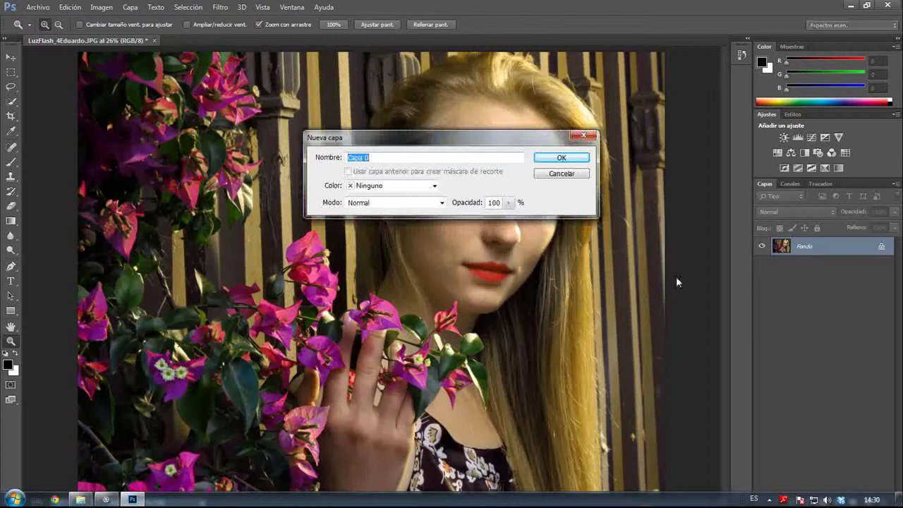
pyautogui.click(557, 159)
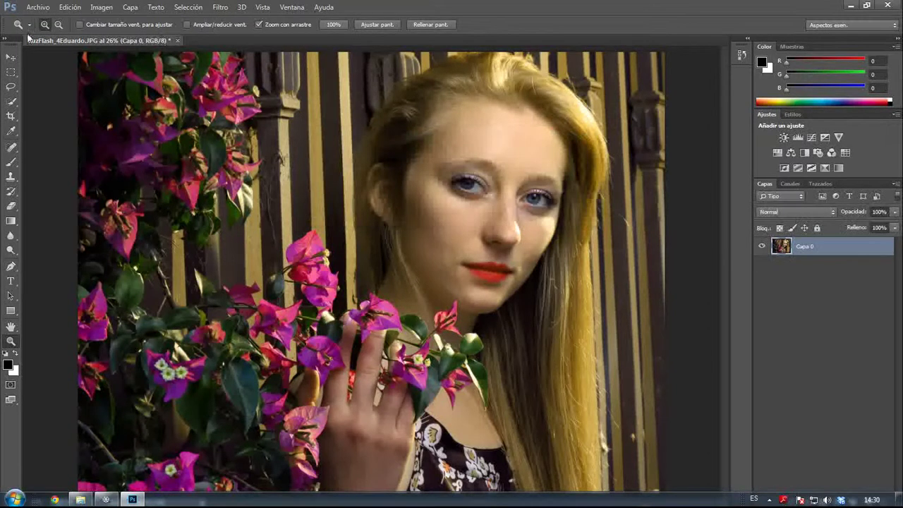
# Step: Start a Perspective transform on the photo layer and shift its upper edge sideways toward the right by about 2.28°
pyautogui.click(70, 8)
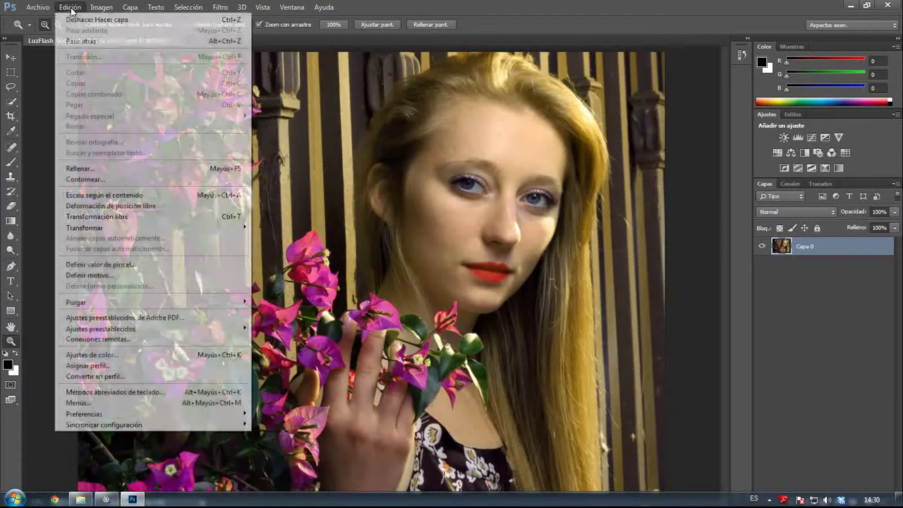
pyautogui.moveTo(78, 228)
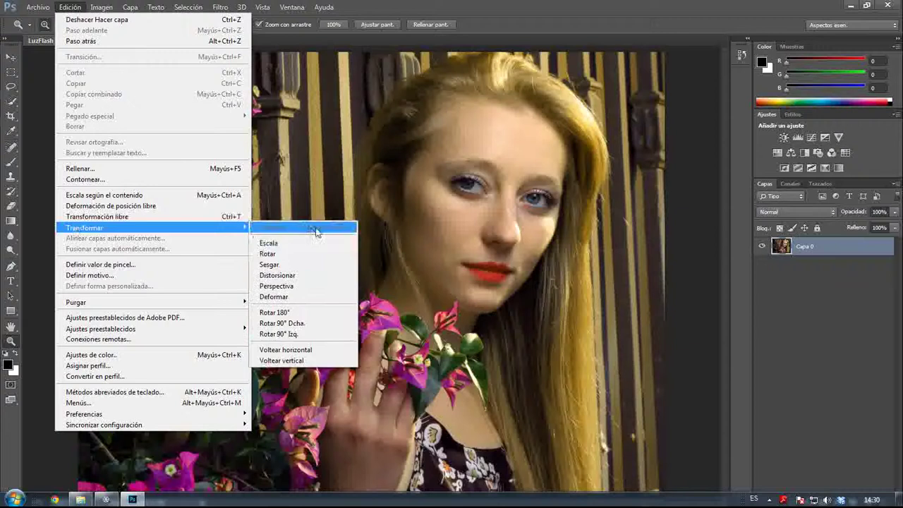
pyautogui.click(313, 285)
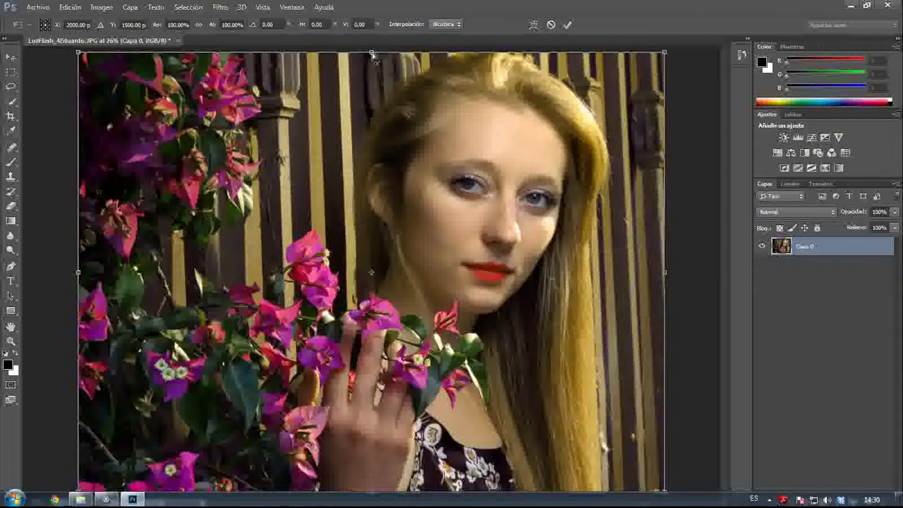
pyautogui.moveTo(371, 54); pyautogui.dragTo(390, 65)
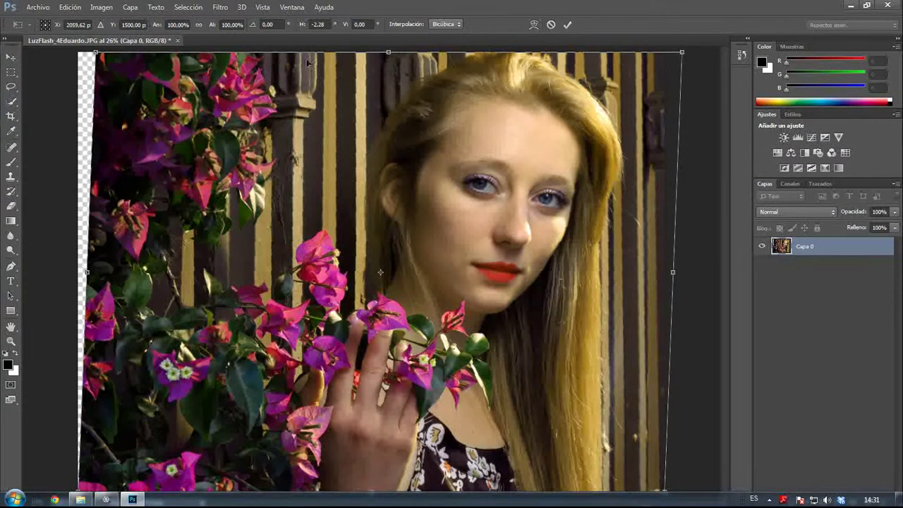
# Step: Distort the photo by pulling its upper-left corner back to the canvas corner and its upper-right corner slightly outward, and apply the transform
pyautogui.click(74, 9)
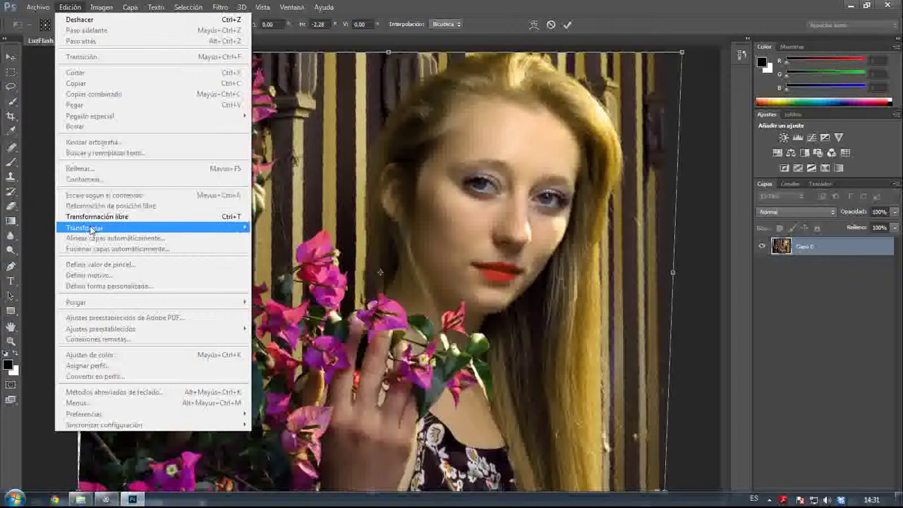
pyautogui.moveTo(122, 230)
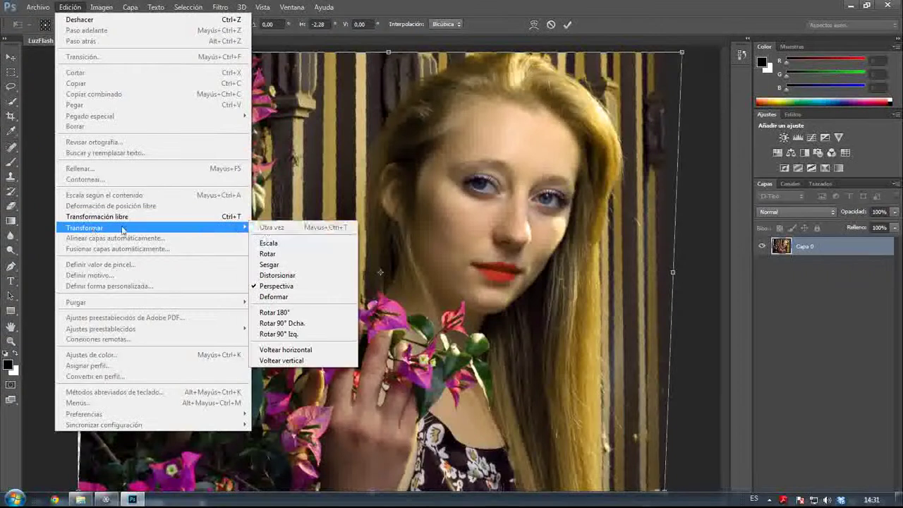
pyautogui.click(289, 276)
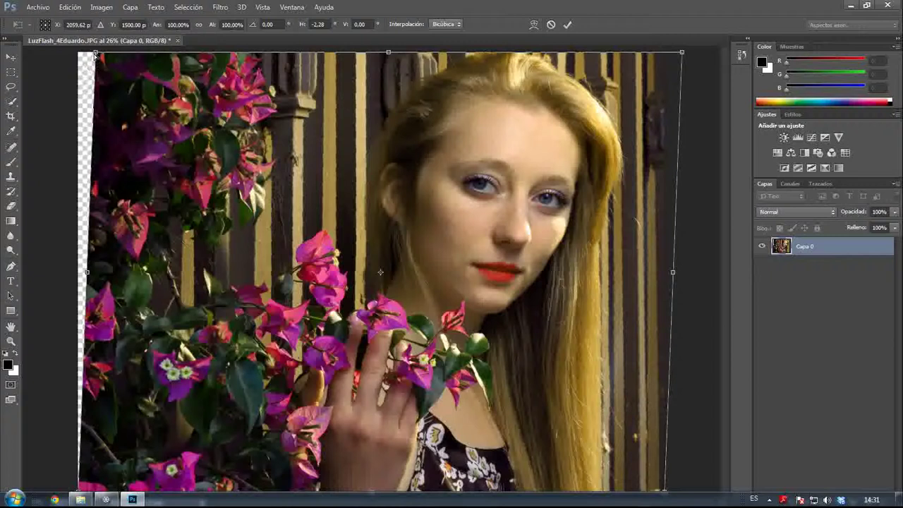
pyautogui.moveTo(92, 55); pyautogui.dragTo(78, 52)
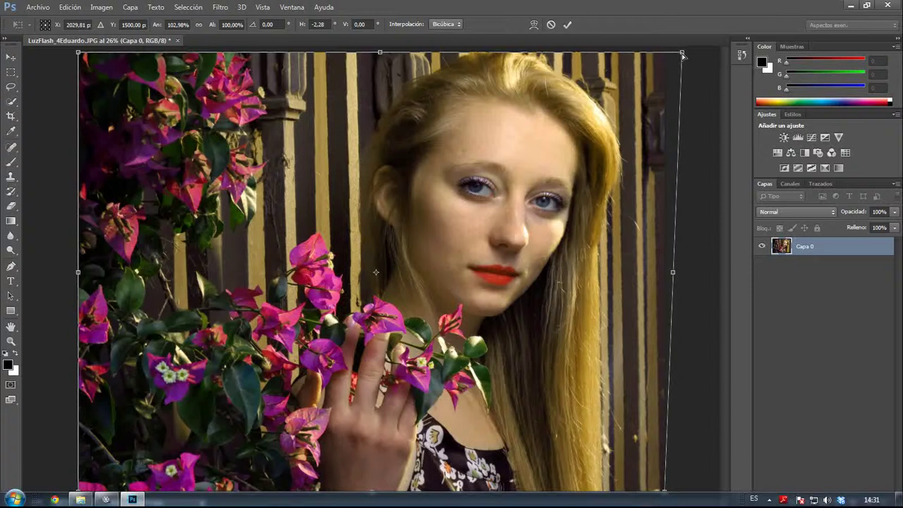
pyautogui.moveTo(682, 55)
pyautogui.mouseDown()
pyautogui.moveTo(697, 61)
pyautogui.moveTo(690, 54)
pyautogui.mouseUp()
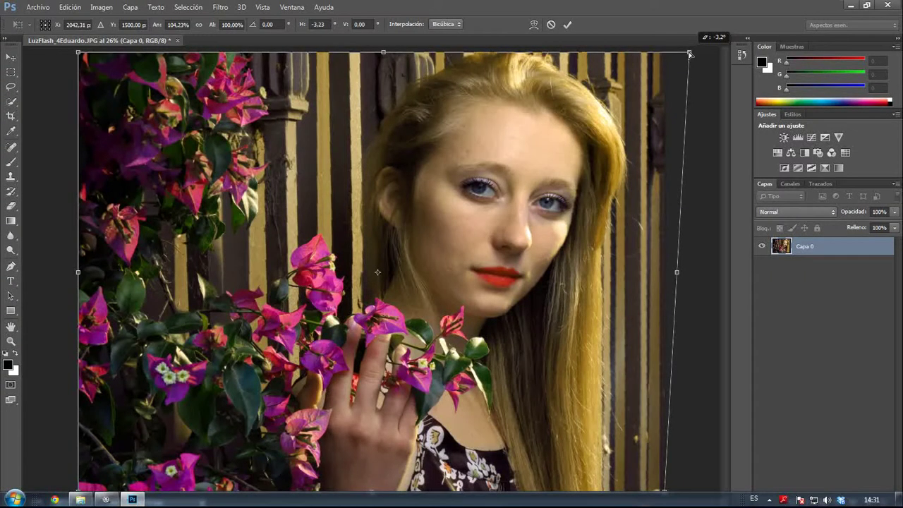
pyautogui.moveTo(690, 53); pyautogui.dragTo(690, 53)
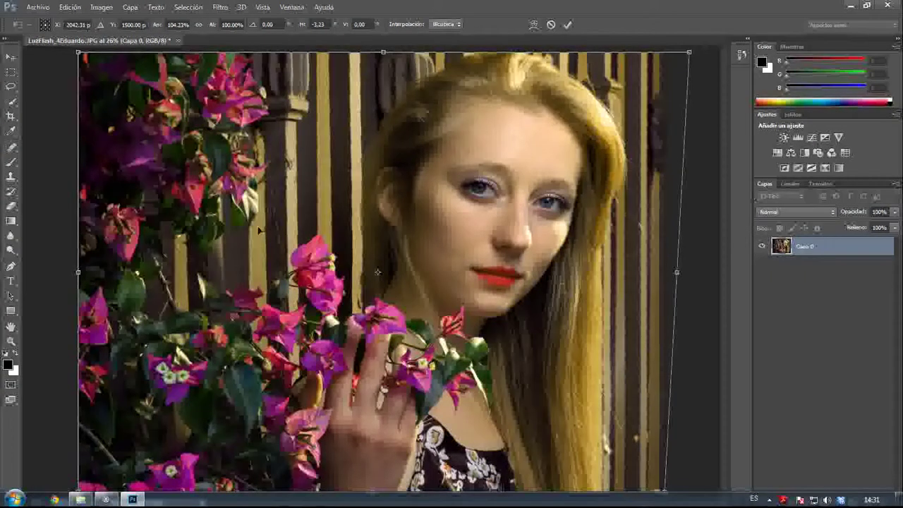
pyautogui.press('z')
pyautogui.press('Return')
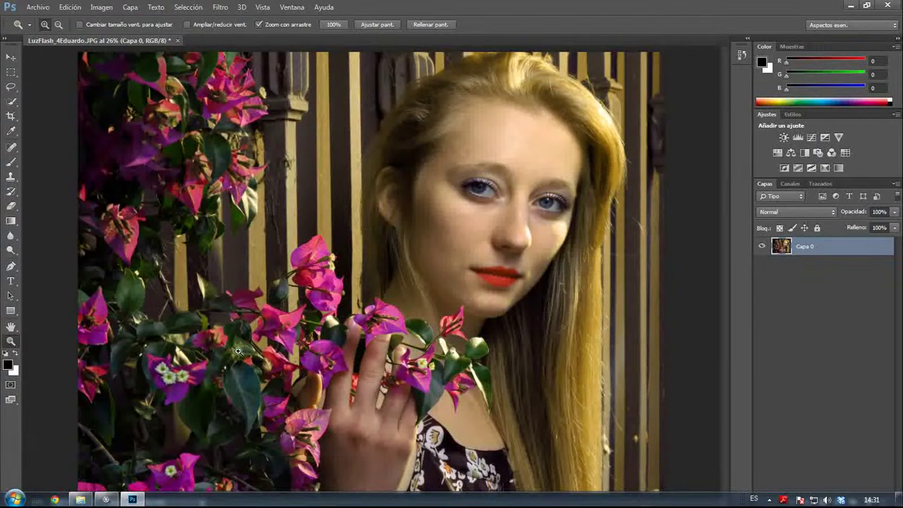
# Step: Fit the whole photo in view and reduce the zoom to 16.7% to inspect the transformed image
pyautogui.rightClick(144, 340)
pyautogui.press('Escape')
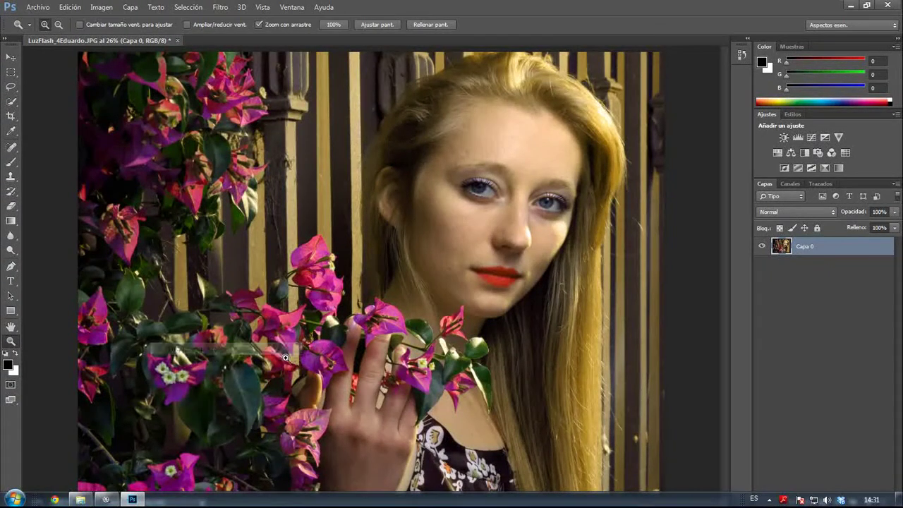
pyautogui.rightClick(325, 356)
pyautogui.click(360, 430)
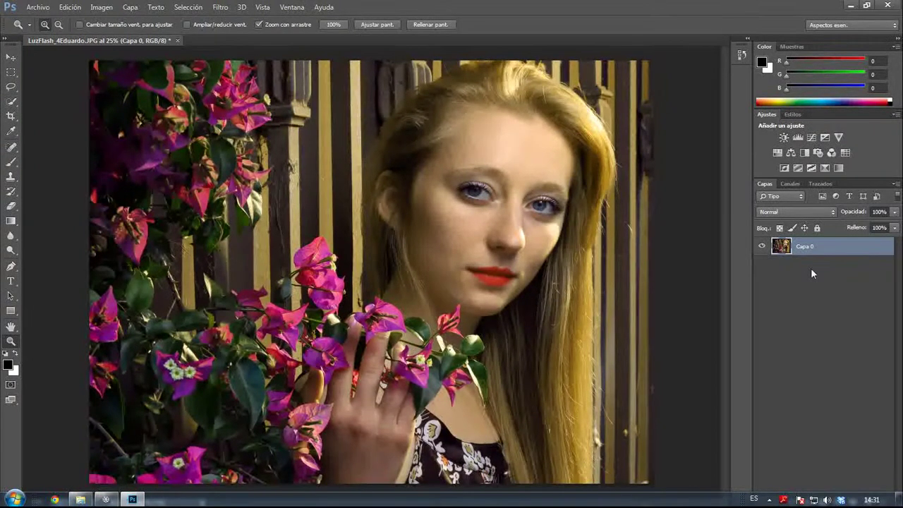
pyautogui.hotkey('ctrl', '-')
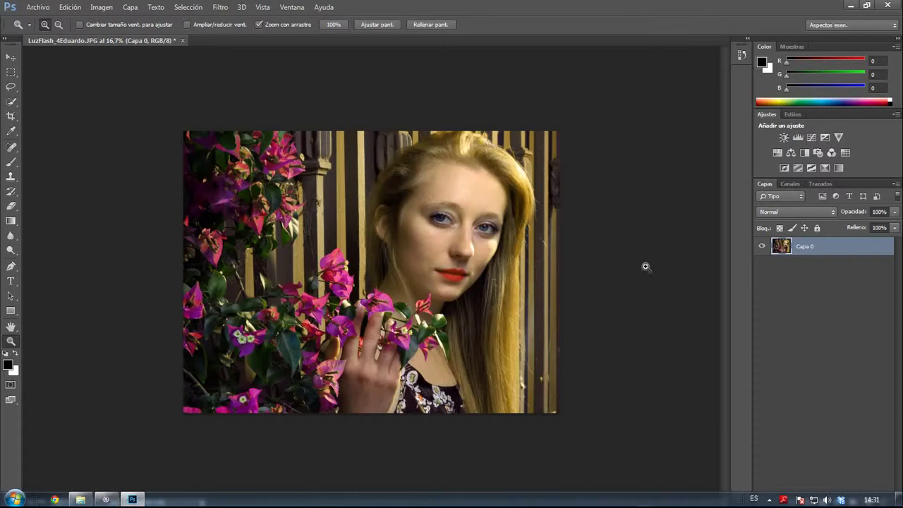
# Step: Save a JPEG copy of the photo in the Luz Flash folder, adding "bis" to the end of its current file name
pyautogui.click(44, 10)
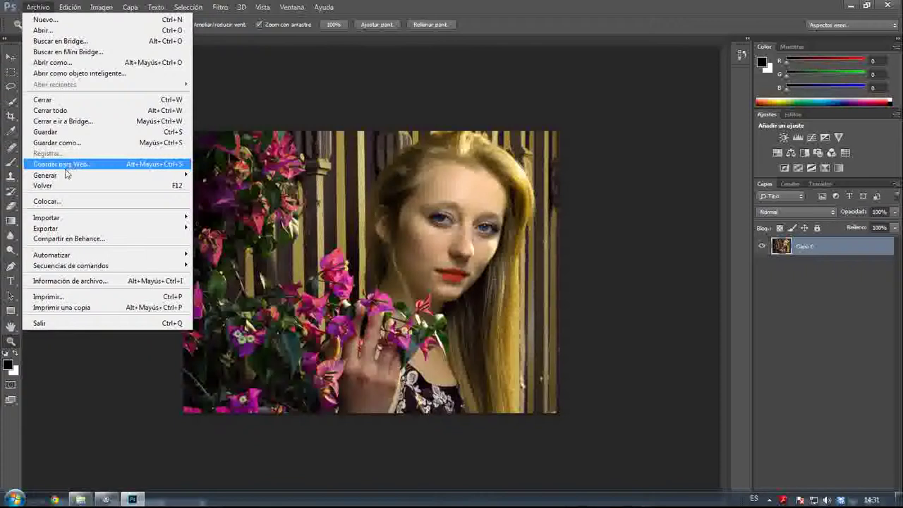
pyautogui.click(57, 142)
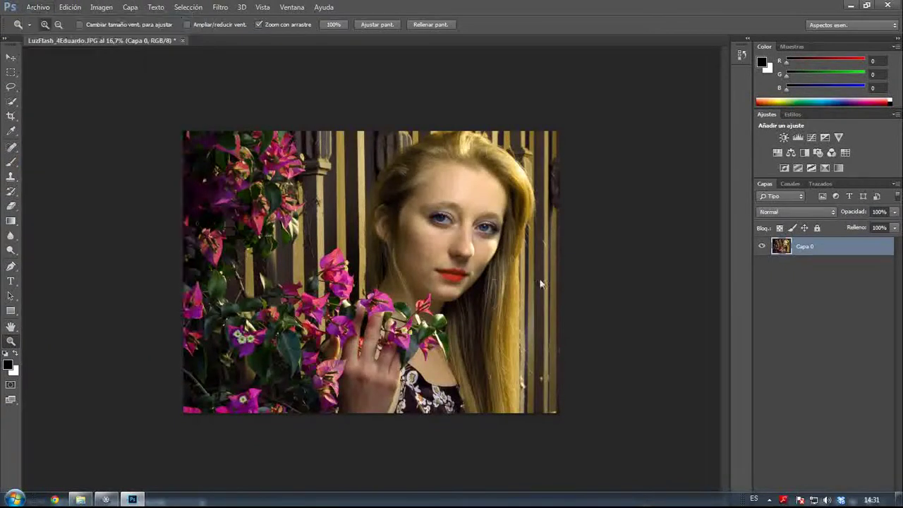
pyautogui.click(136, 227)
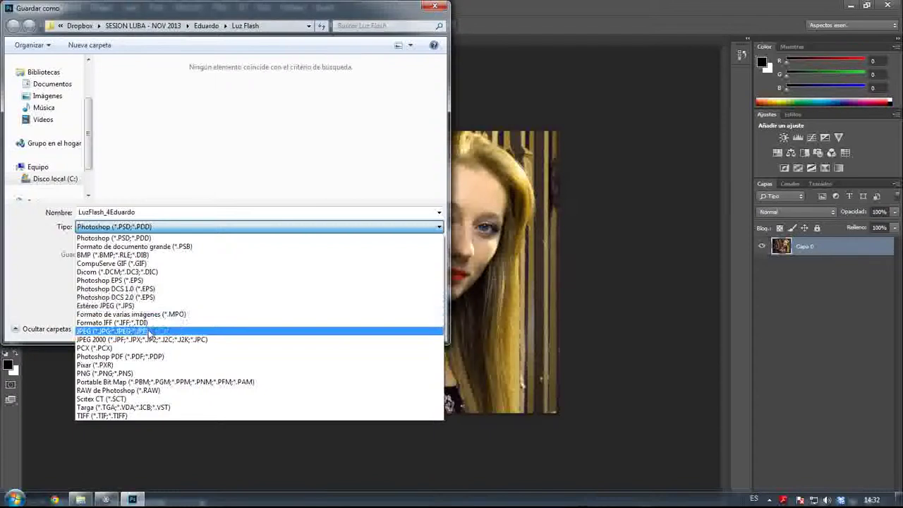
pyautogui.click(150, 331)
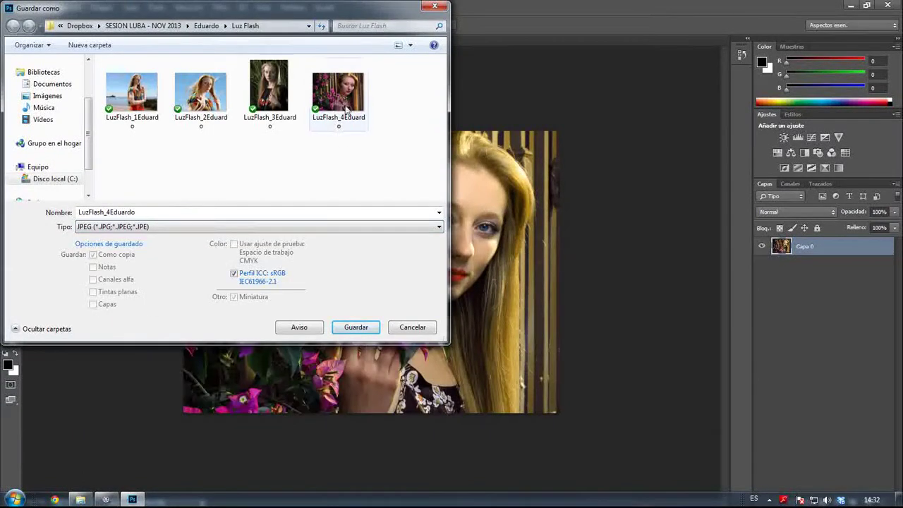
pyautogui.doubleClick(203, 210)
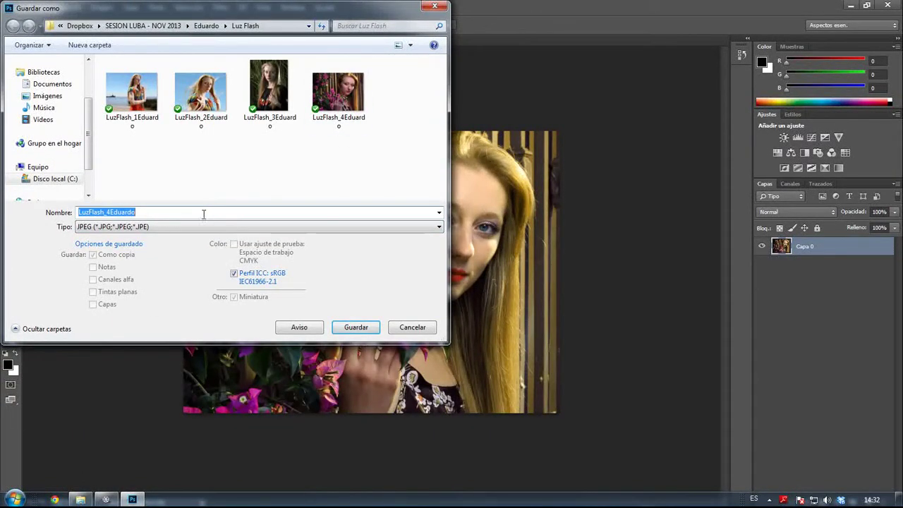
pyautogui.click(203, 210)
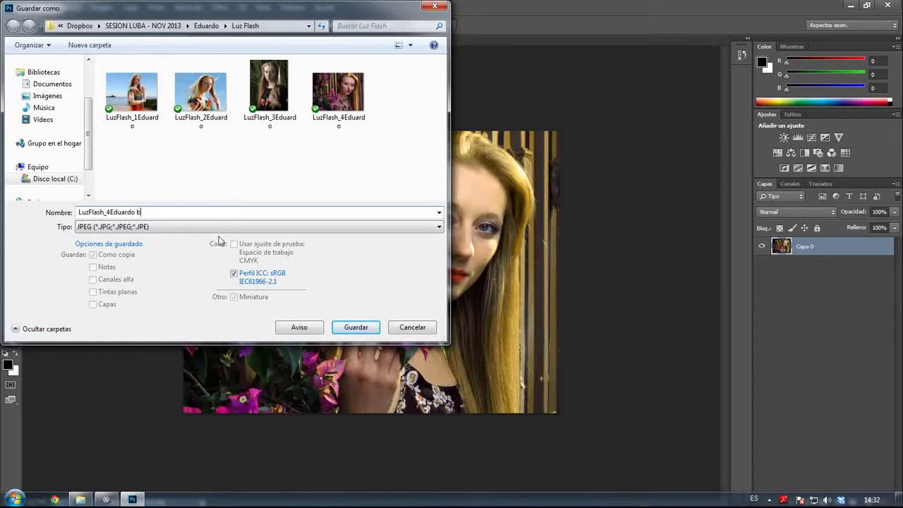
pyautogui.click(355, 327)
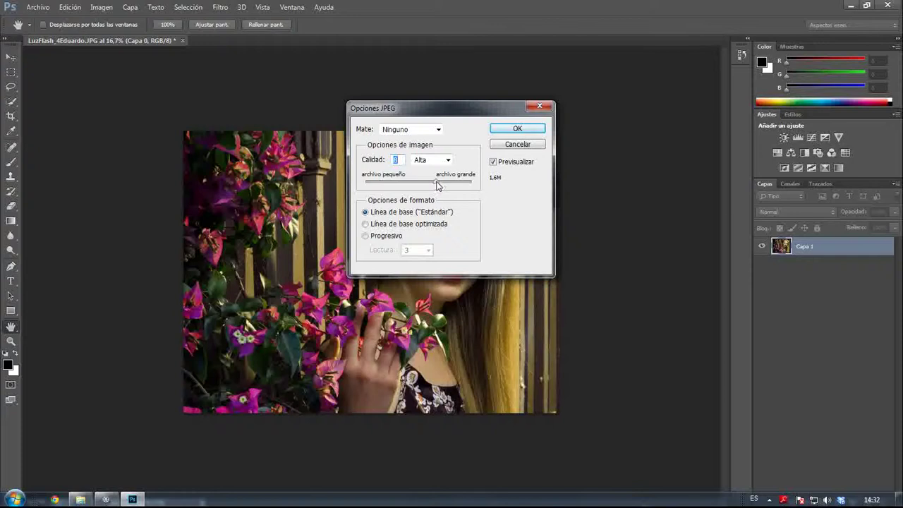
# Step: Set the JPEG quality to 10 (Máxima) and finish saving the copy
pyautogui.moveTo(438, 182); pyautogui.dragTo(454, 182)
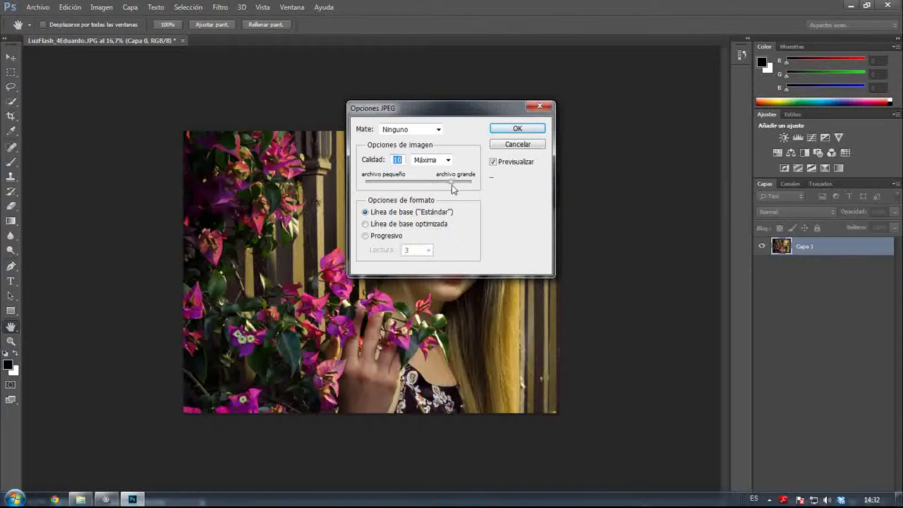
pyautogui.click(534, 132)
pyautogui.press('z')
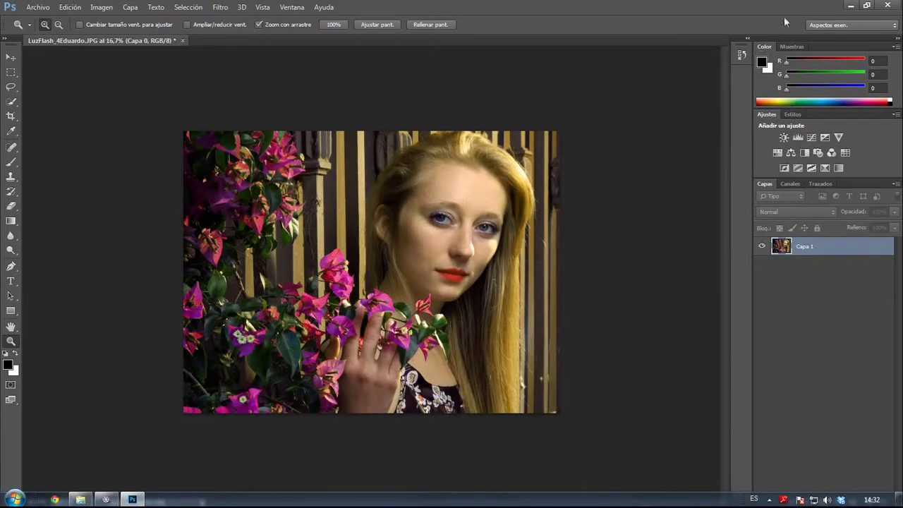
# Step: Switch to Windows Explorer, open the original photo from the Luz Flash folder full screen, and alternate between it and the "bis" version to compare them
pyautogui.click(80, 499)
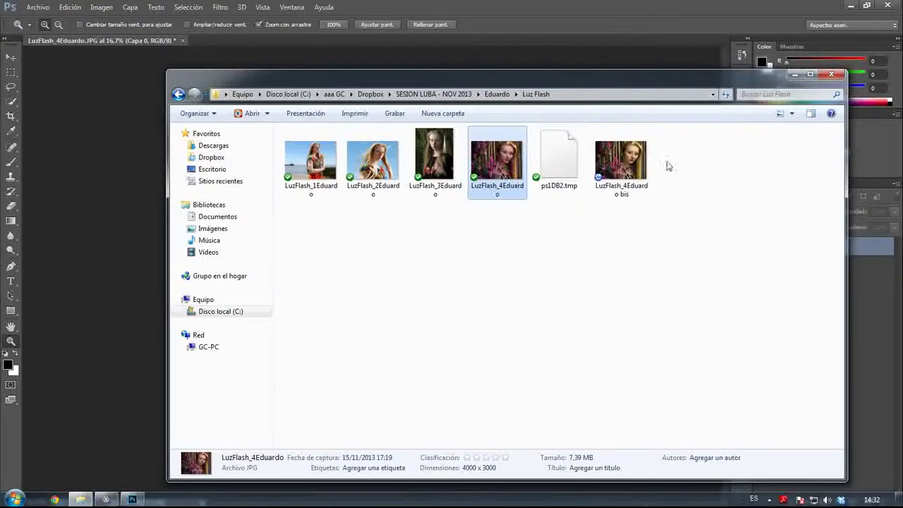
pyautogui.doubleClick(503, 157)
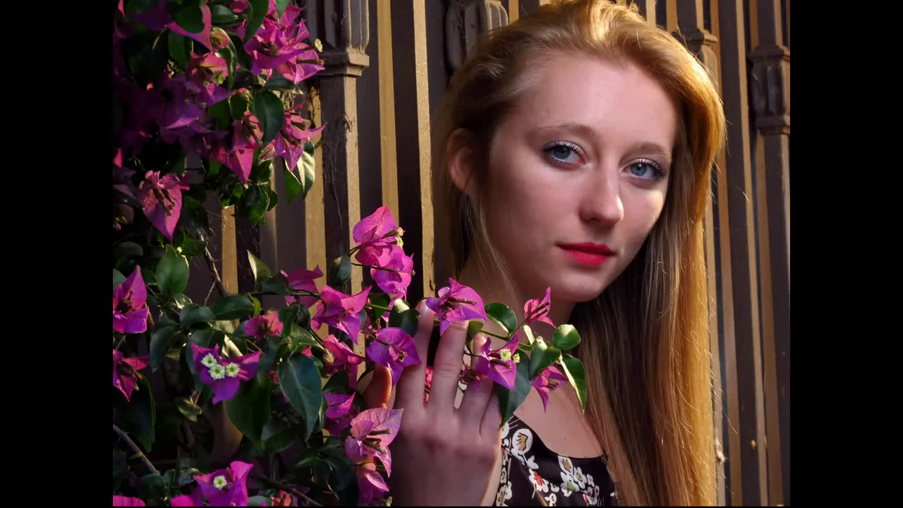
pyautogui.moveTo(680, 6)
pyautogui.press('Right')
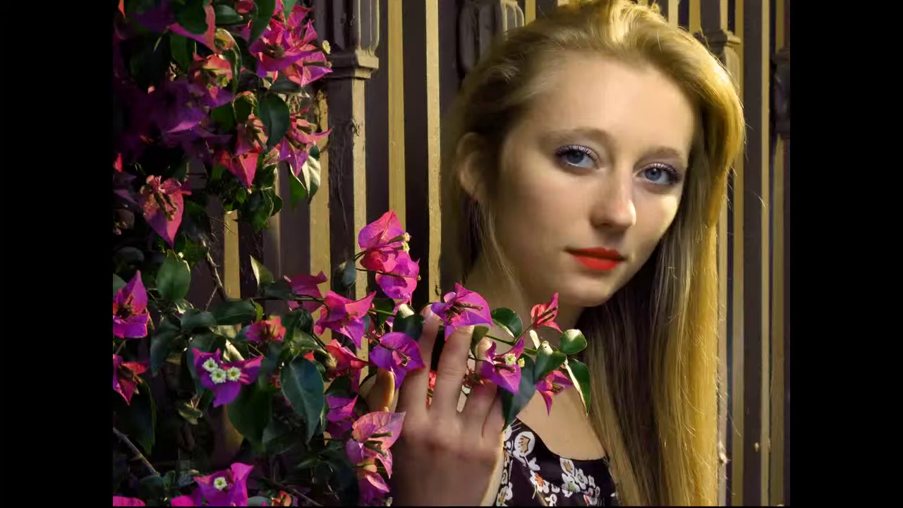
pyautogui.press('Right')
pyautogui.press('Left')
pyautogui.press('Right')
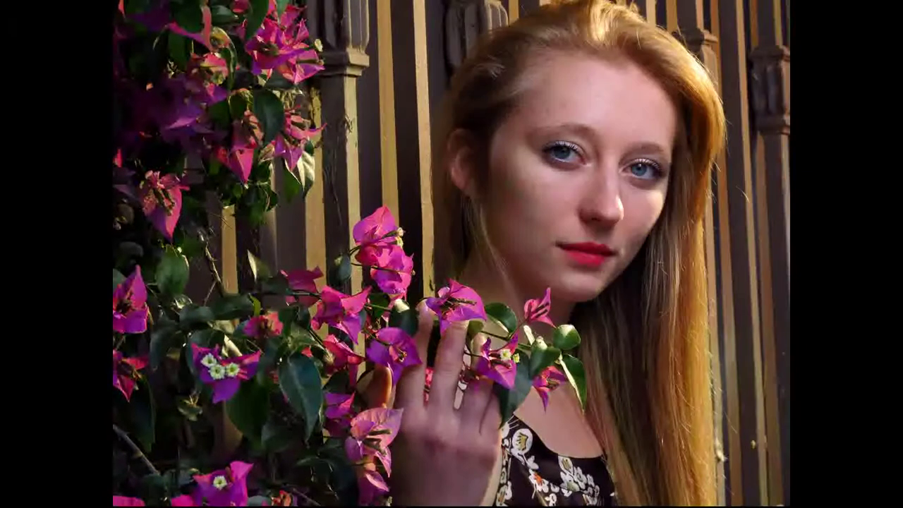
pyautogui.press('Right')
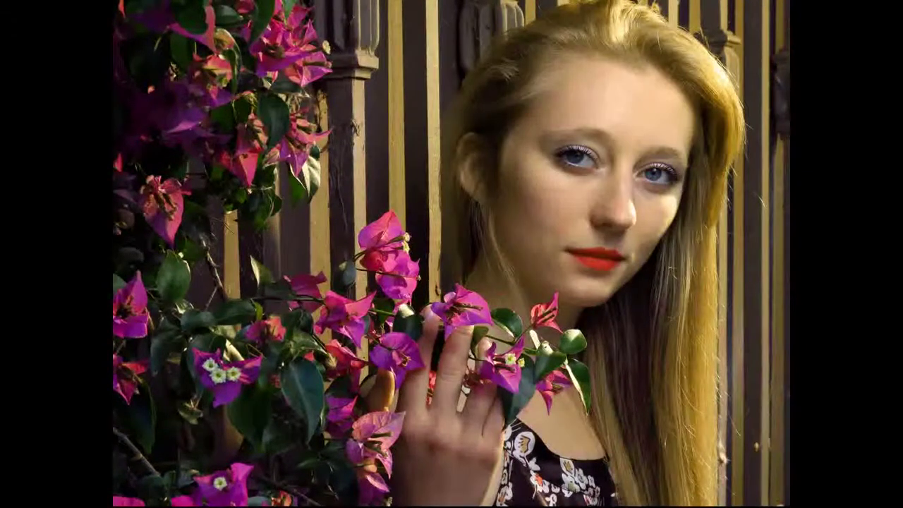
pyautogui.press('Left')
pyautogui.press('Right')
pyautogui.press('Left')
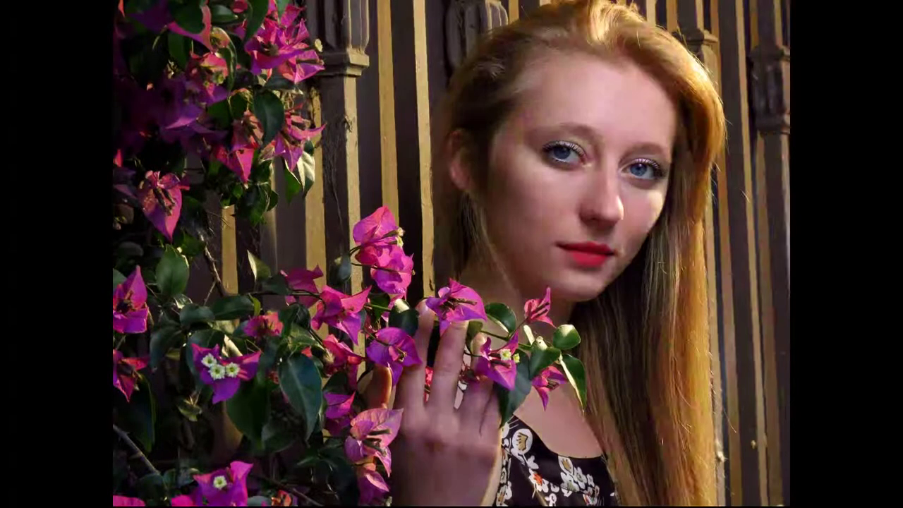
pyautogui.press('Right')
pyautogui.press('Right')
pyautogui.press('Left')
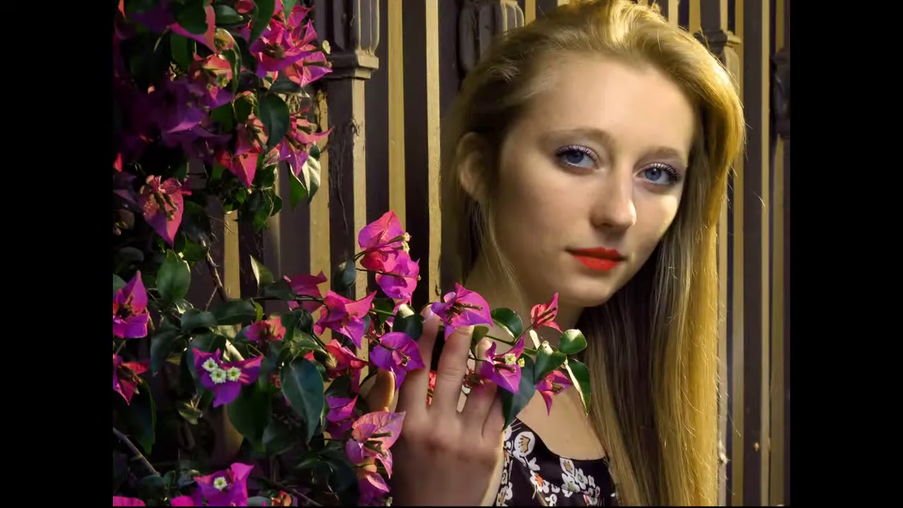
pyautogui.press('Escape')
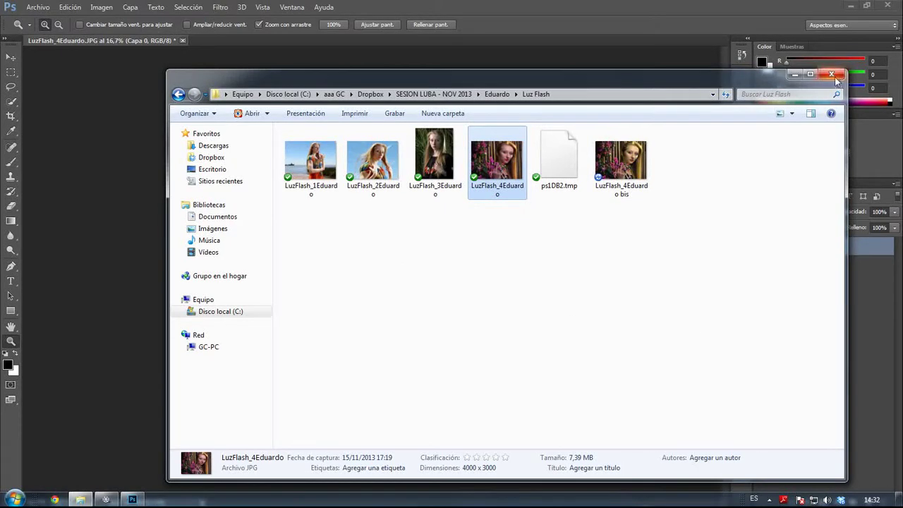
# Step: Close the photo document without saving its changes and minimise Photoshop
pyautogui.click(182, 41)
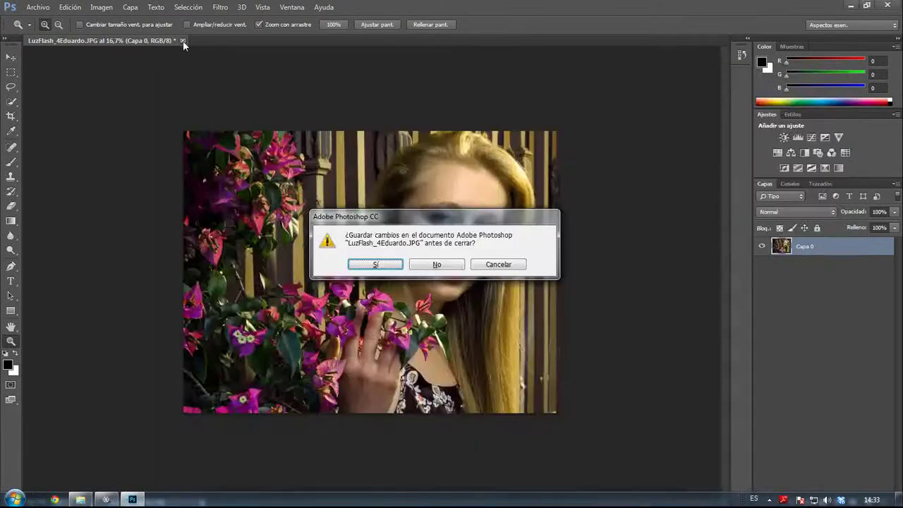
pyautogui.click(444, 263)
pyautogui.click(851, 6)
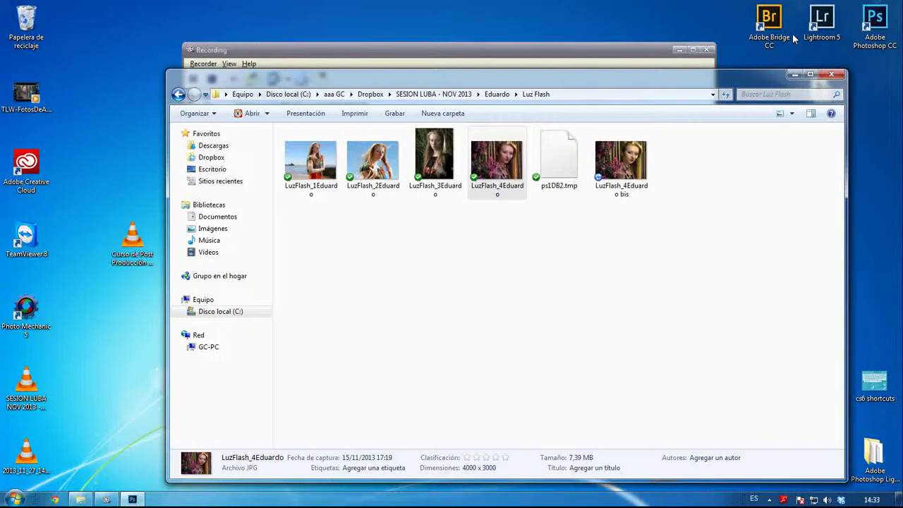
pyautogui.moveTo(543, 79); pyautogui.dragTo(554, 216)
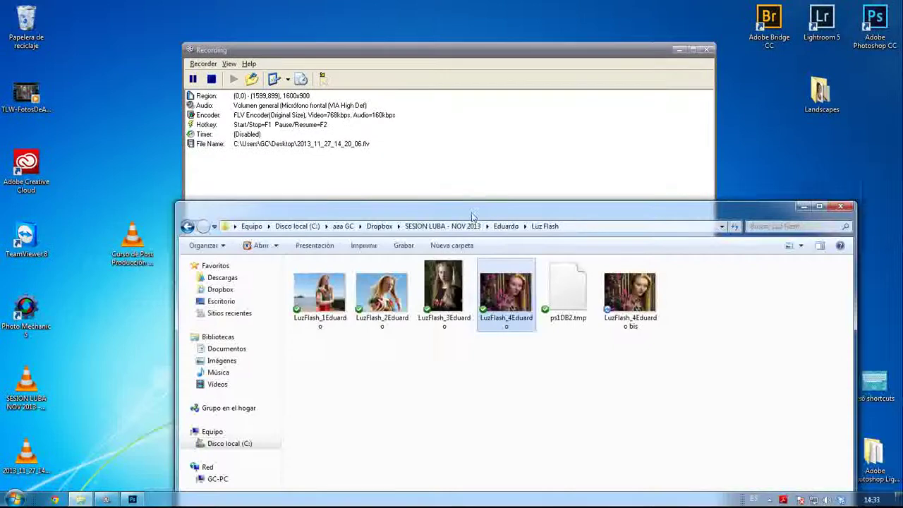
pyautogui.moveTo(472, 216); pyautogui.dragTo(513, 215)
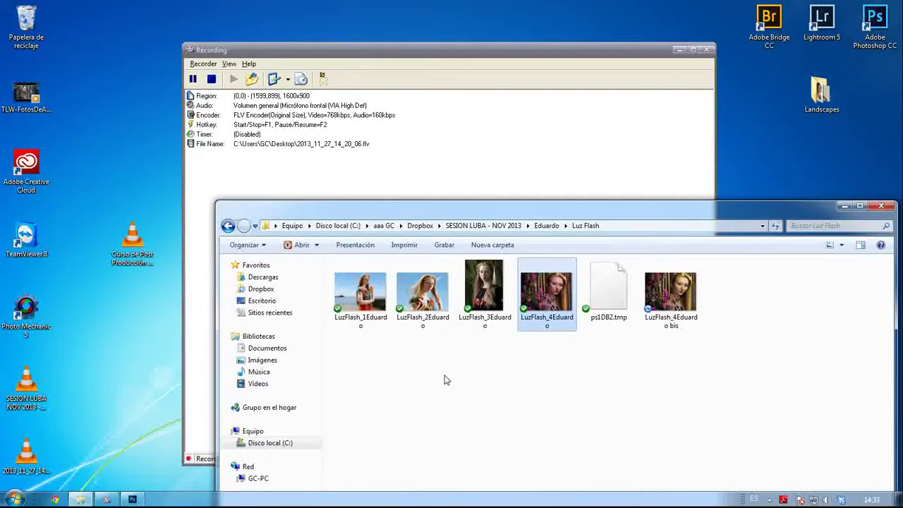